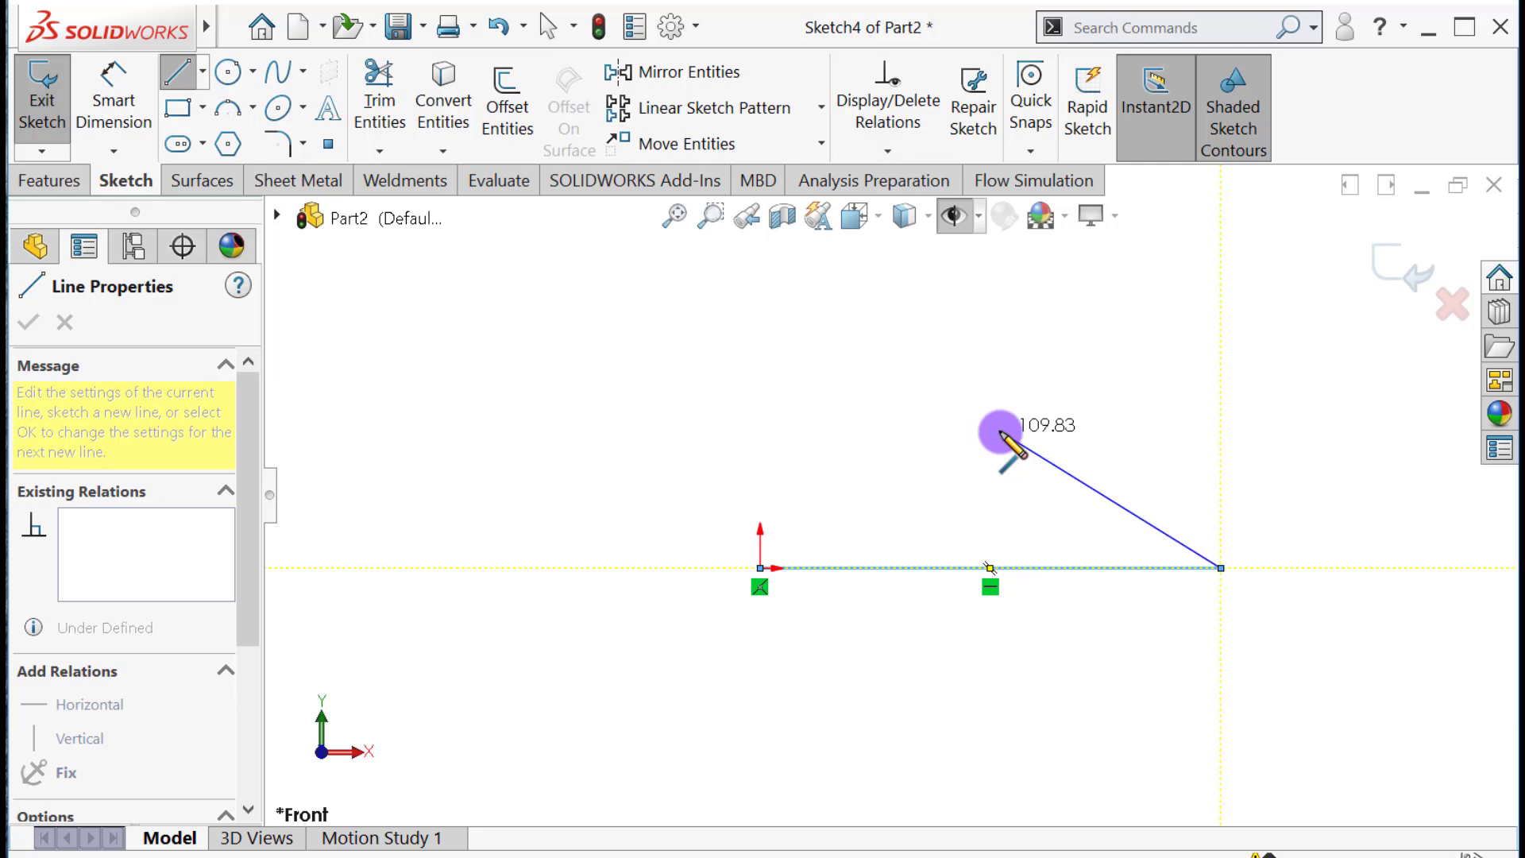
# - Close the triangle above the base line with two slanted sides, the first about 110 mm long, ending at the origin
pyautogui.click(1000, 433)
pyautogui.click(760, 568)
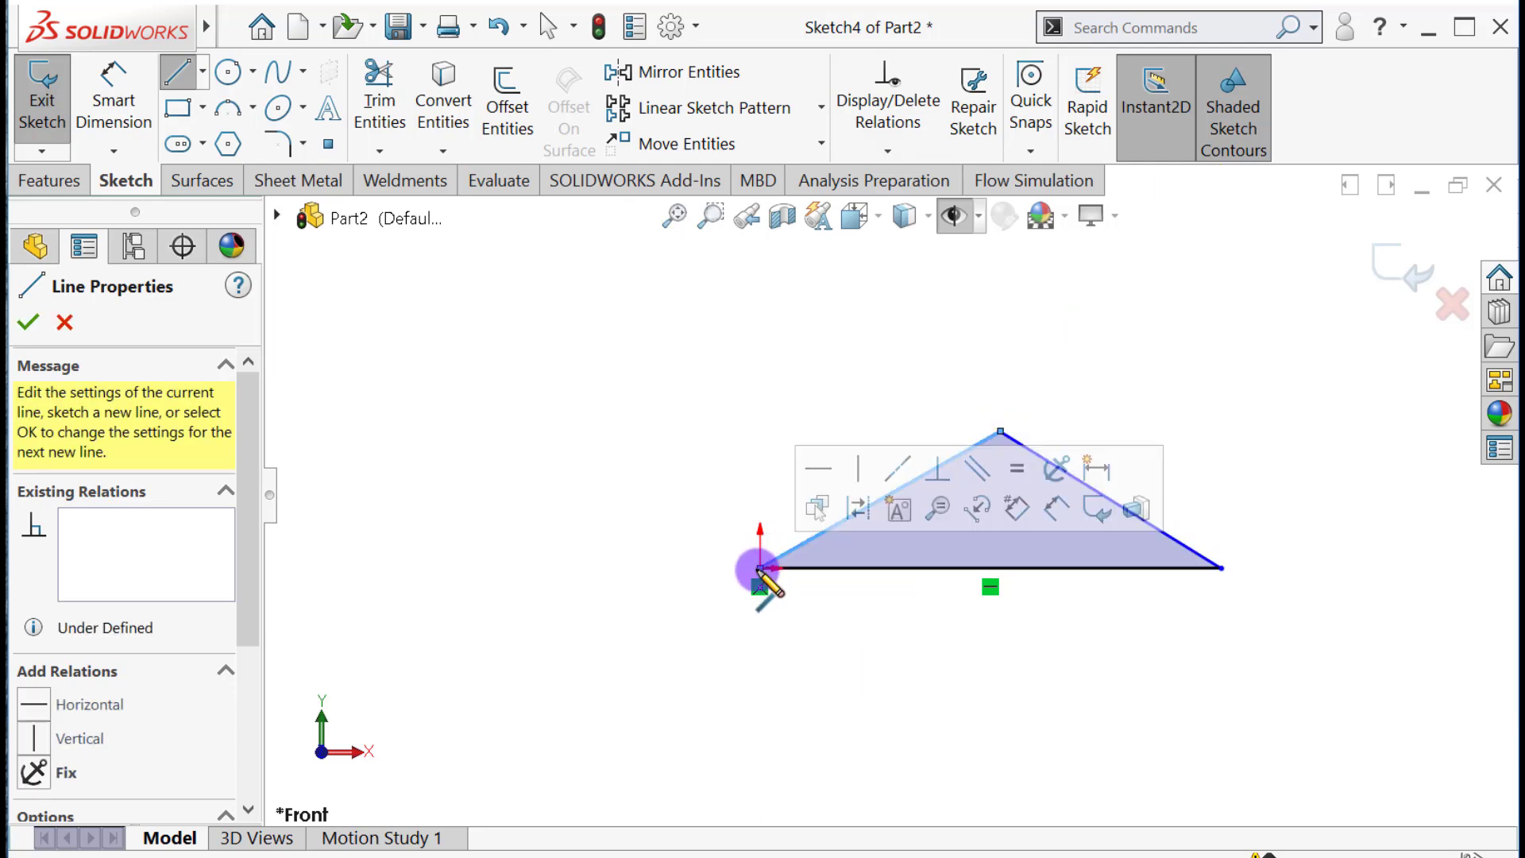
pyautogui.press('Escape')
pyautogui.scroll(-2, 945, 453)
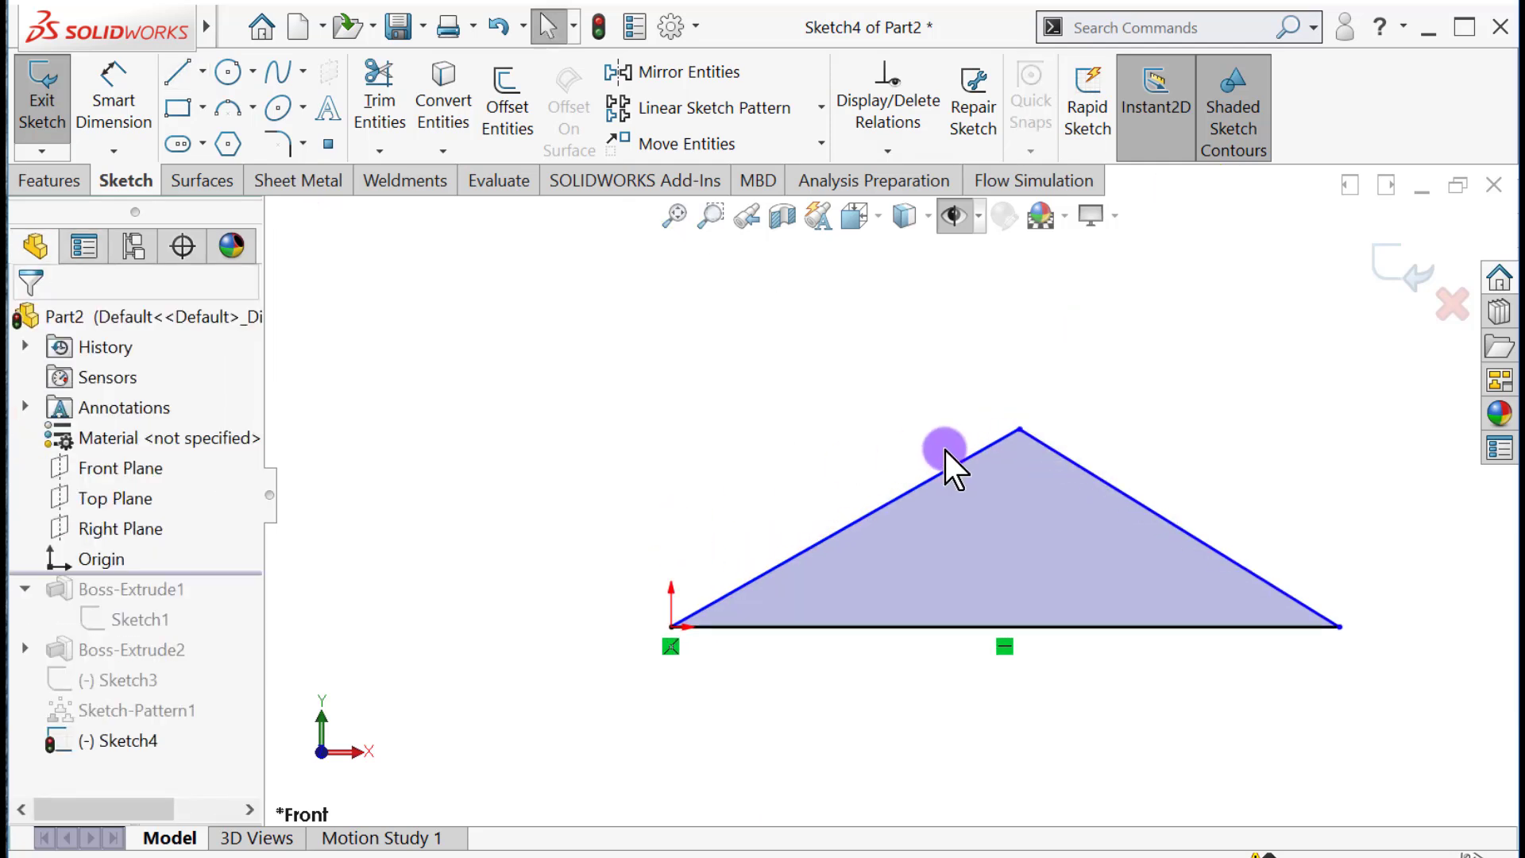
# - Apply an Equal relation to the triangle's two slanted sides
pyautogui.click(862, 494)
pyautogui.keyDown('ctrl'); pyautogui.click(1146, 509); pyautogui.keyUp('ctrl')
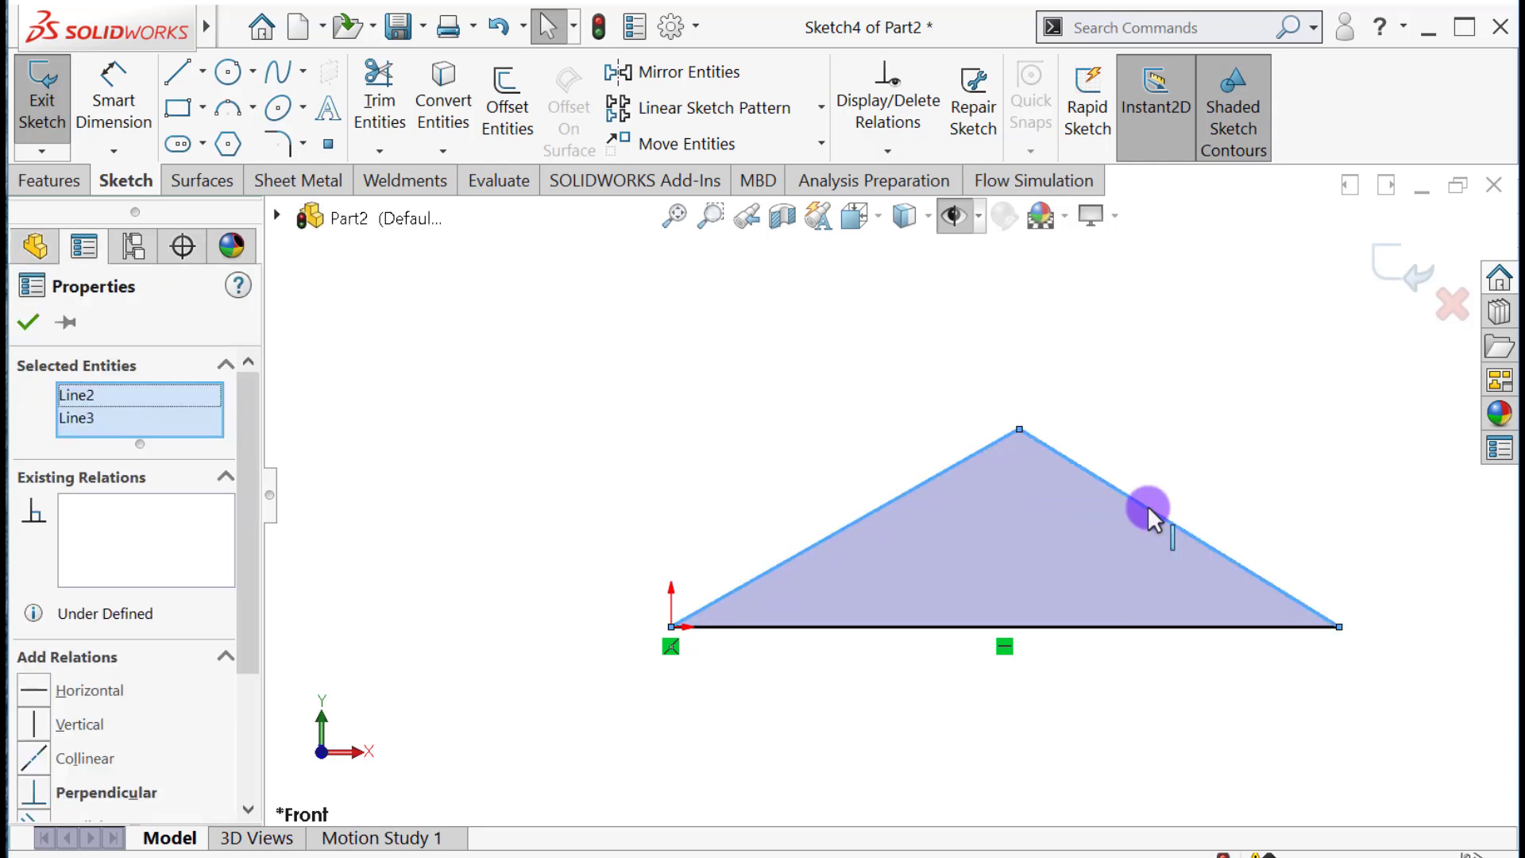
pyautogui.click(1365, 408)
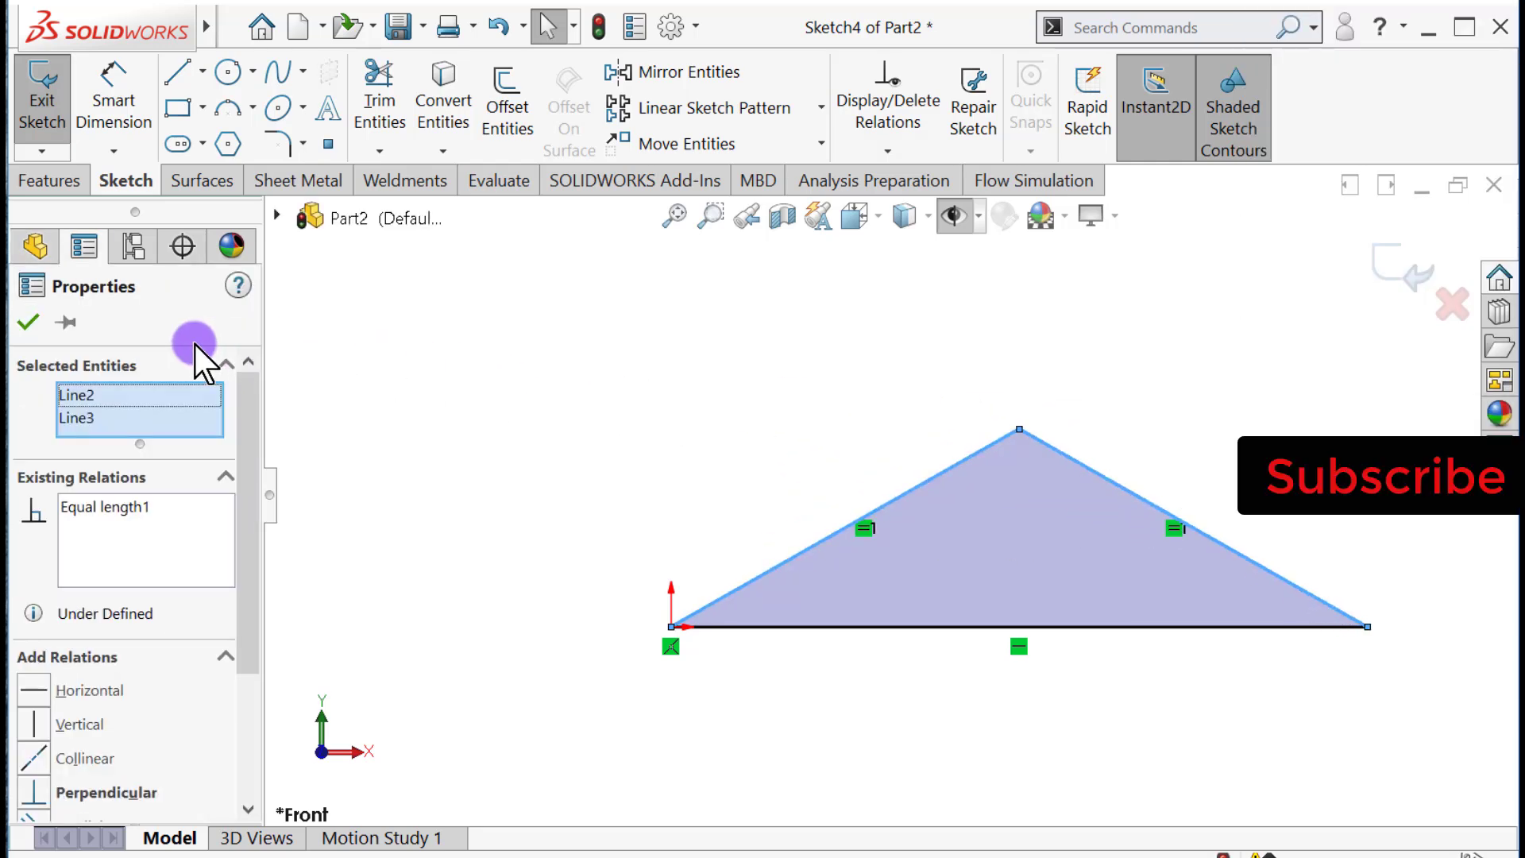
pyautogui.click(29, 322)
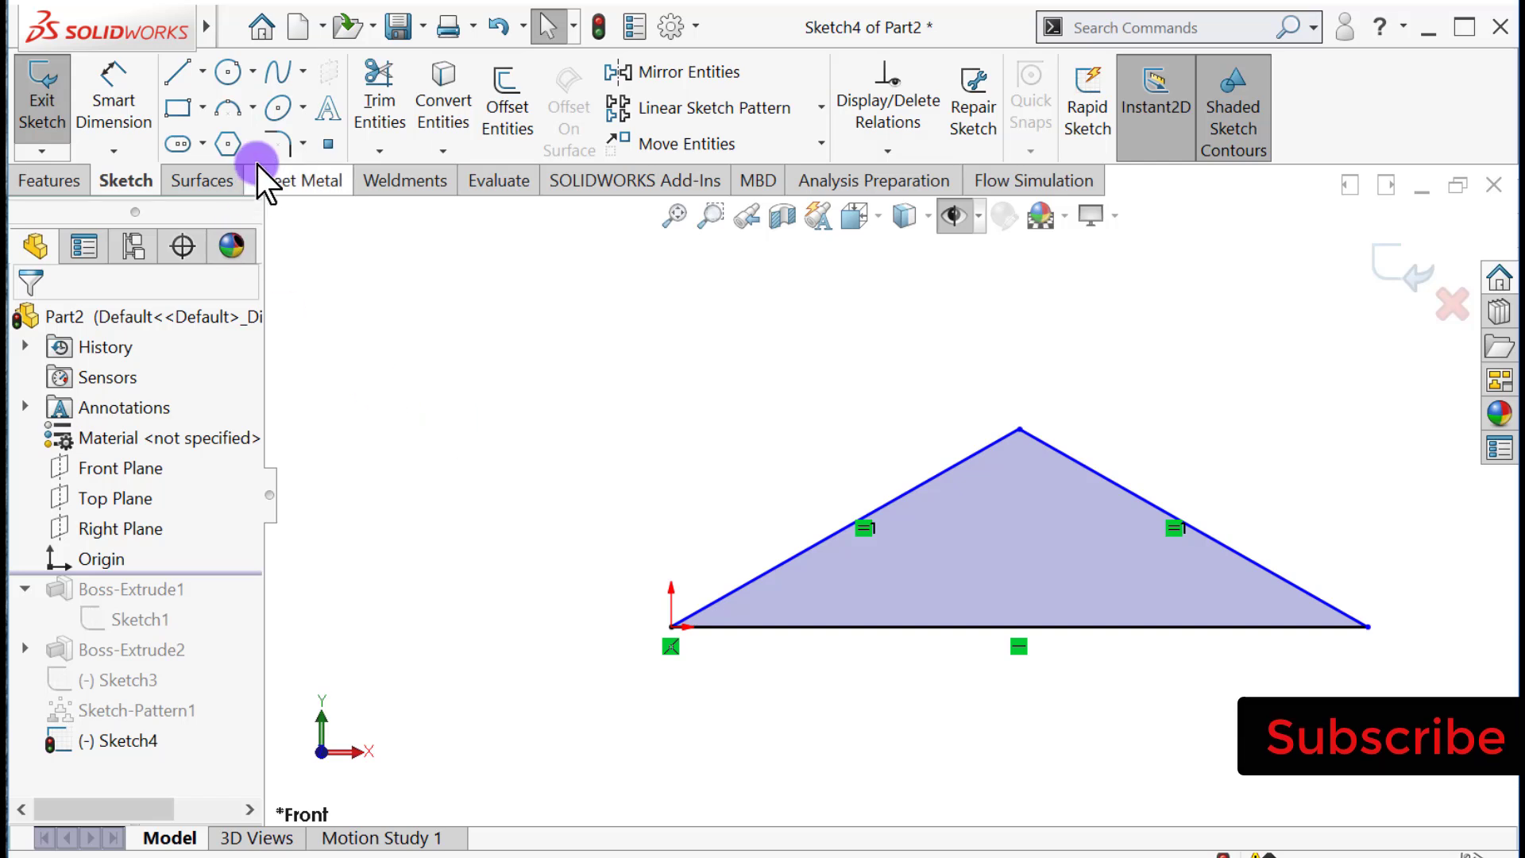
# - Fillet the triangle's two base corners with an 8 mm radius, accepting the loss of the affected relations
pyautogui.click(282, 143)
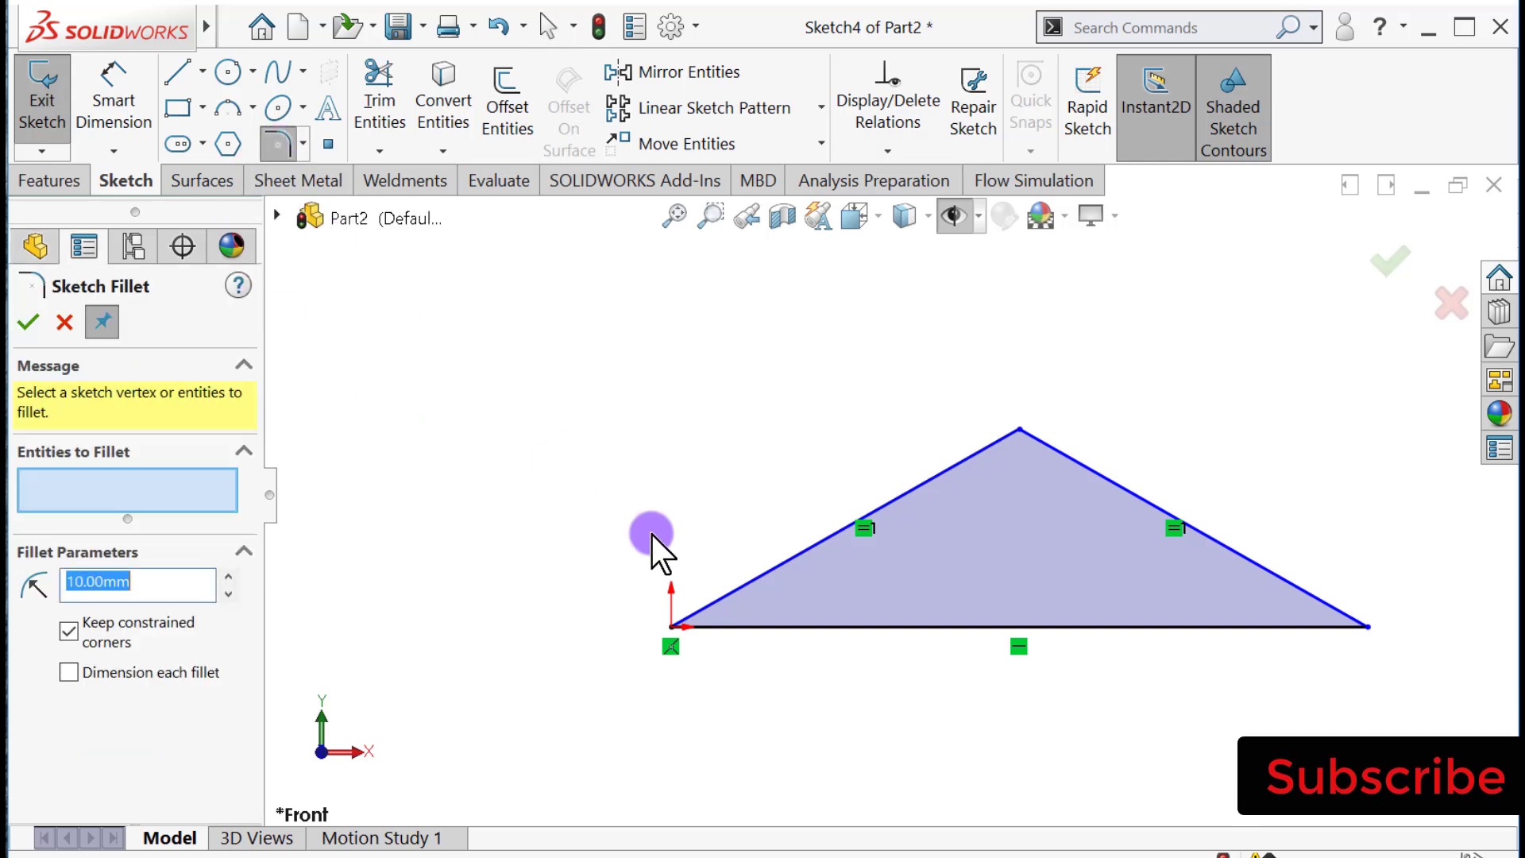
pyautogui.click(740, 626)
pyautogui.click(721, 598)
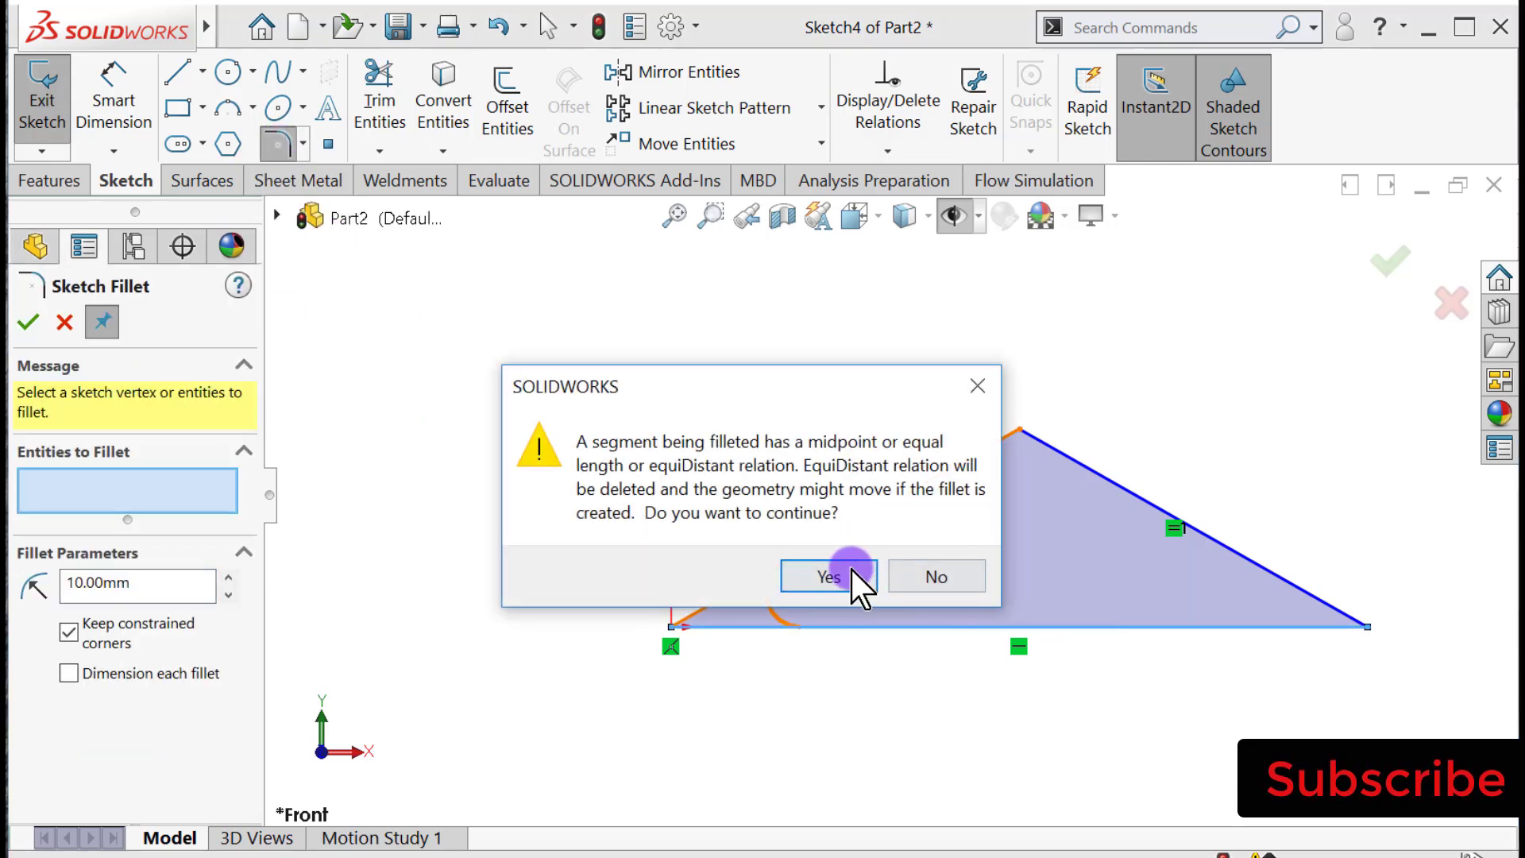
pyautogui.click(852, 572)
pyautogui.click(1132, 627)
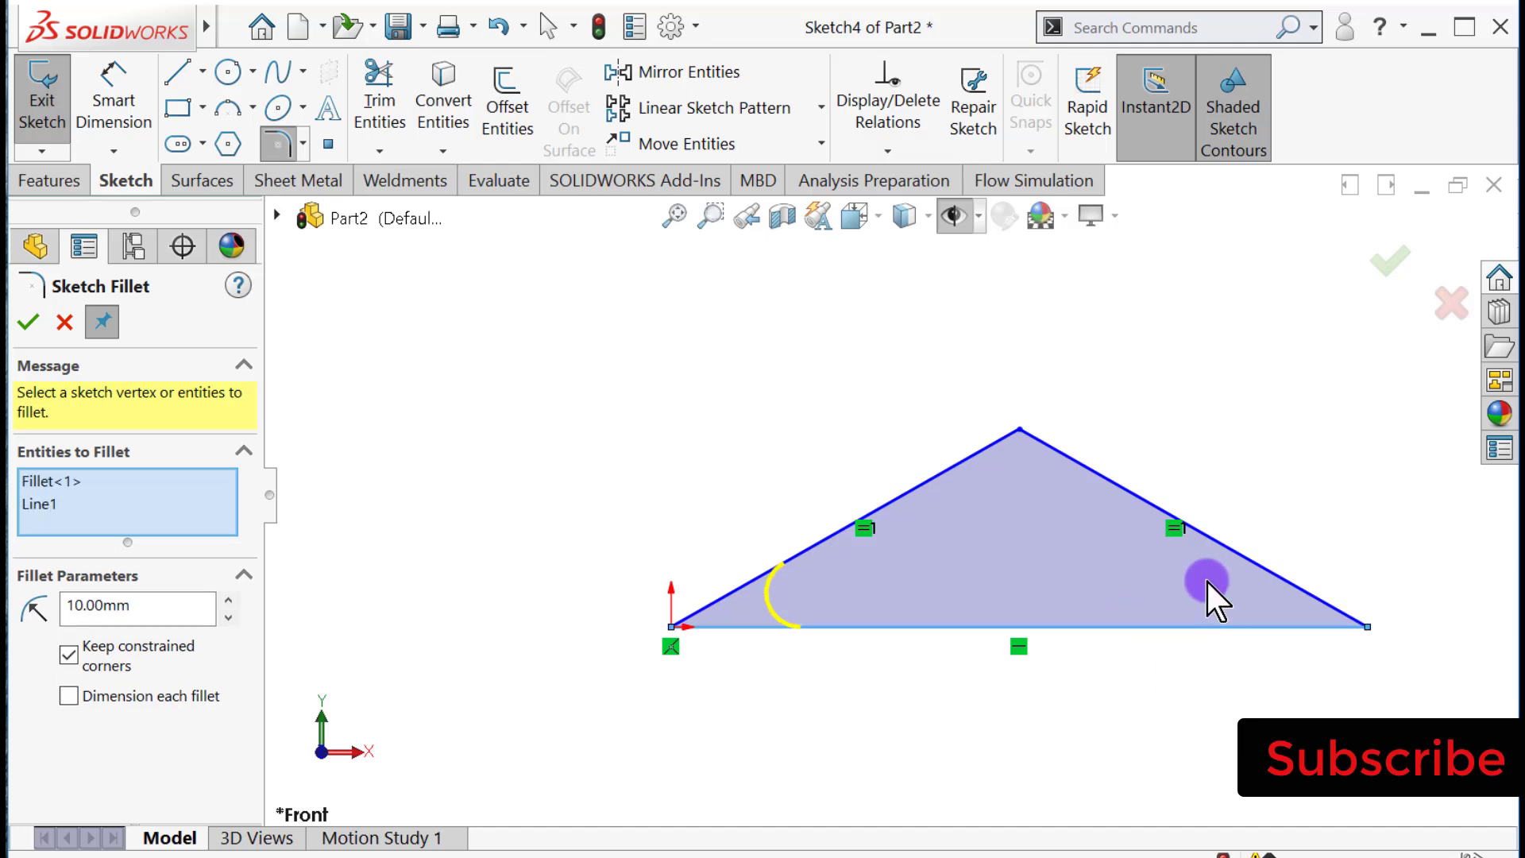
pyautogui.click(1240, 557)
pyautogui.click(853, 572)
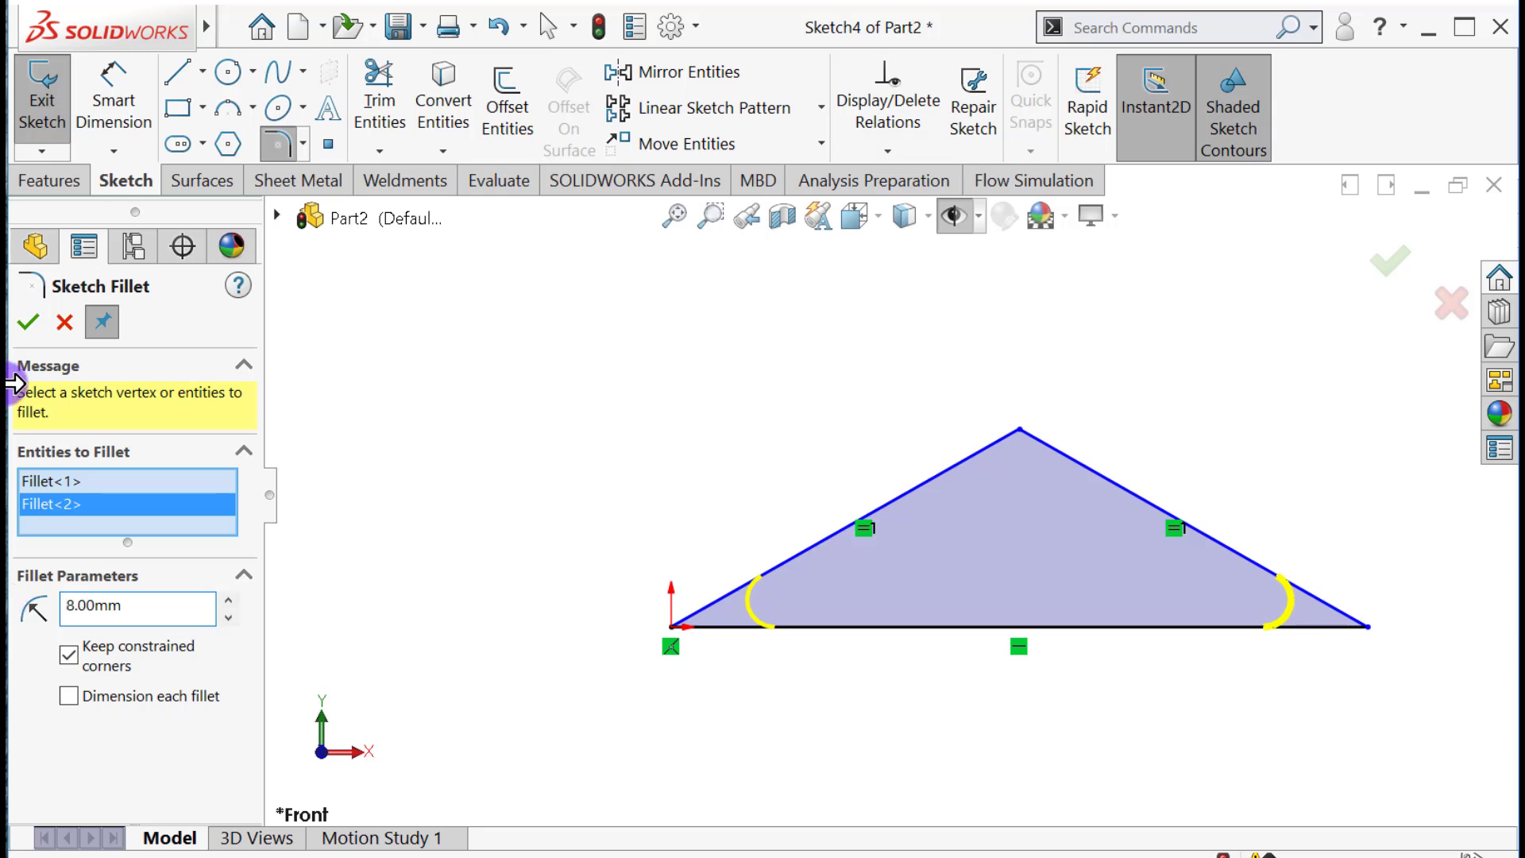
pyautogui.click(26, 323)
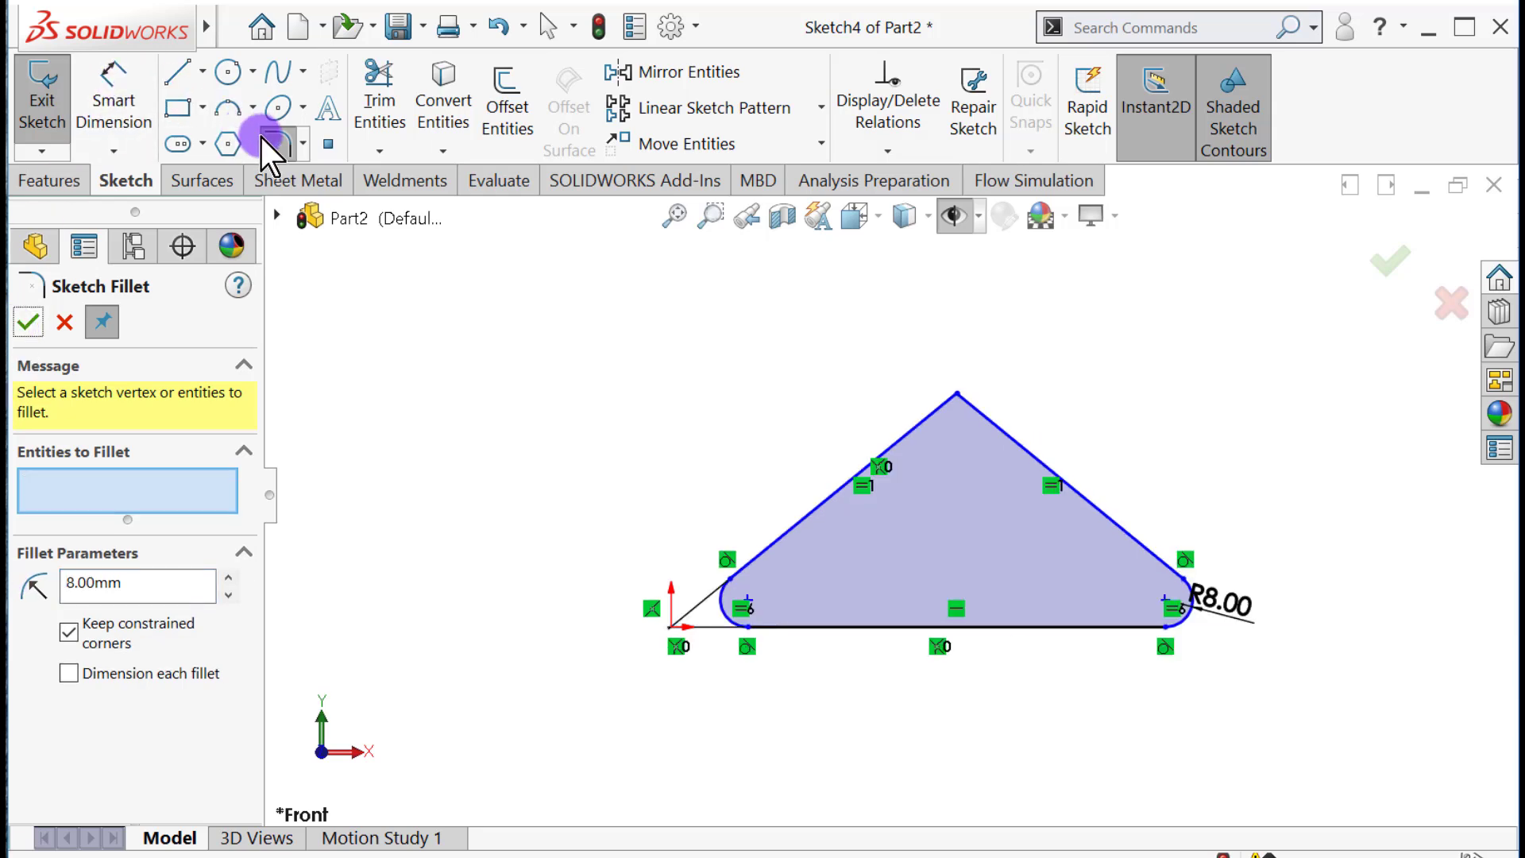
# - Fillet the triangle's apex between the two slanted sides with a 10 mm radius
pyautogui.click(1005, 432)
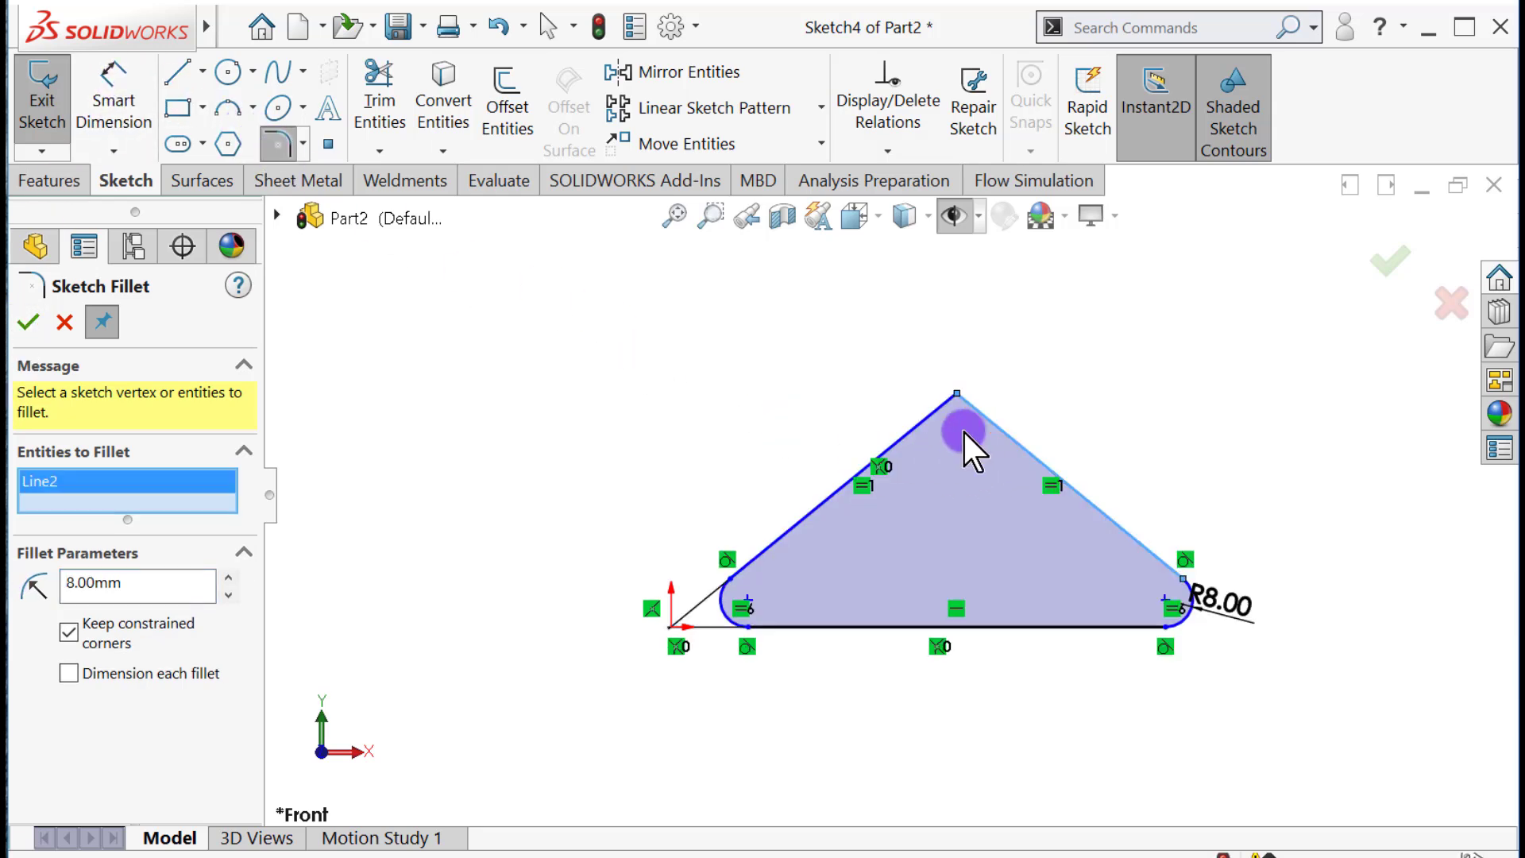
pyautogui.click(907, 429)
pyautogui.click(827, 572)
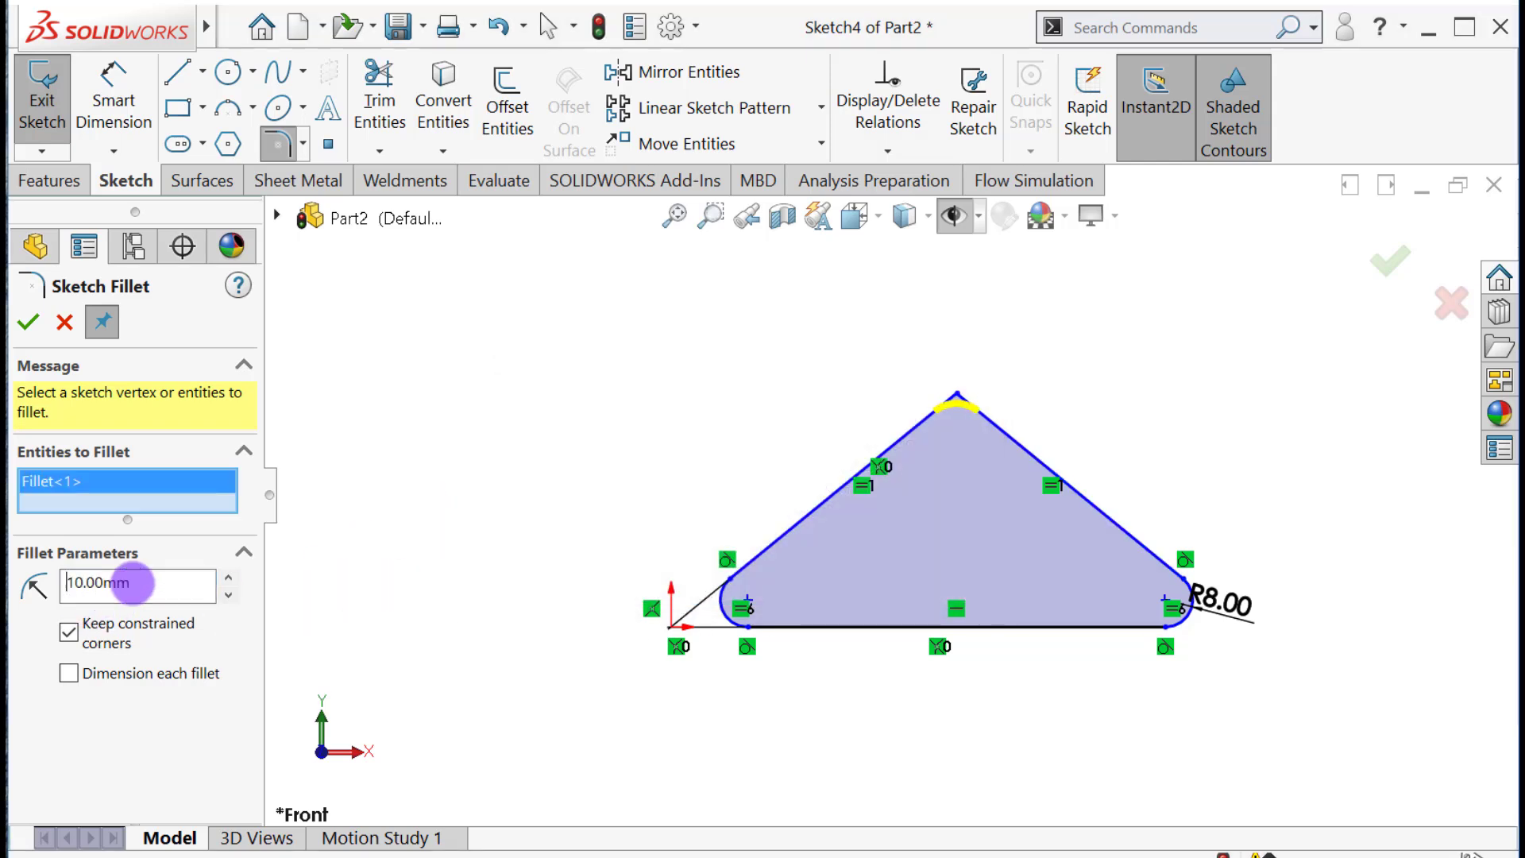
pyautogui.click(28, 321)
# - Dimension the straight base line of the triangle to 160 mm
pyautogui.click(113, 99)
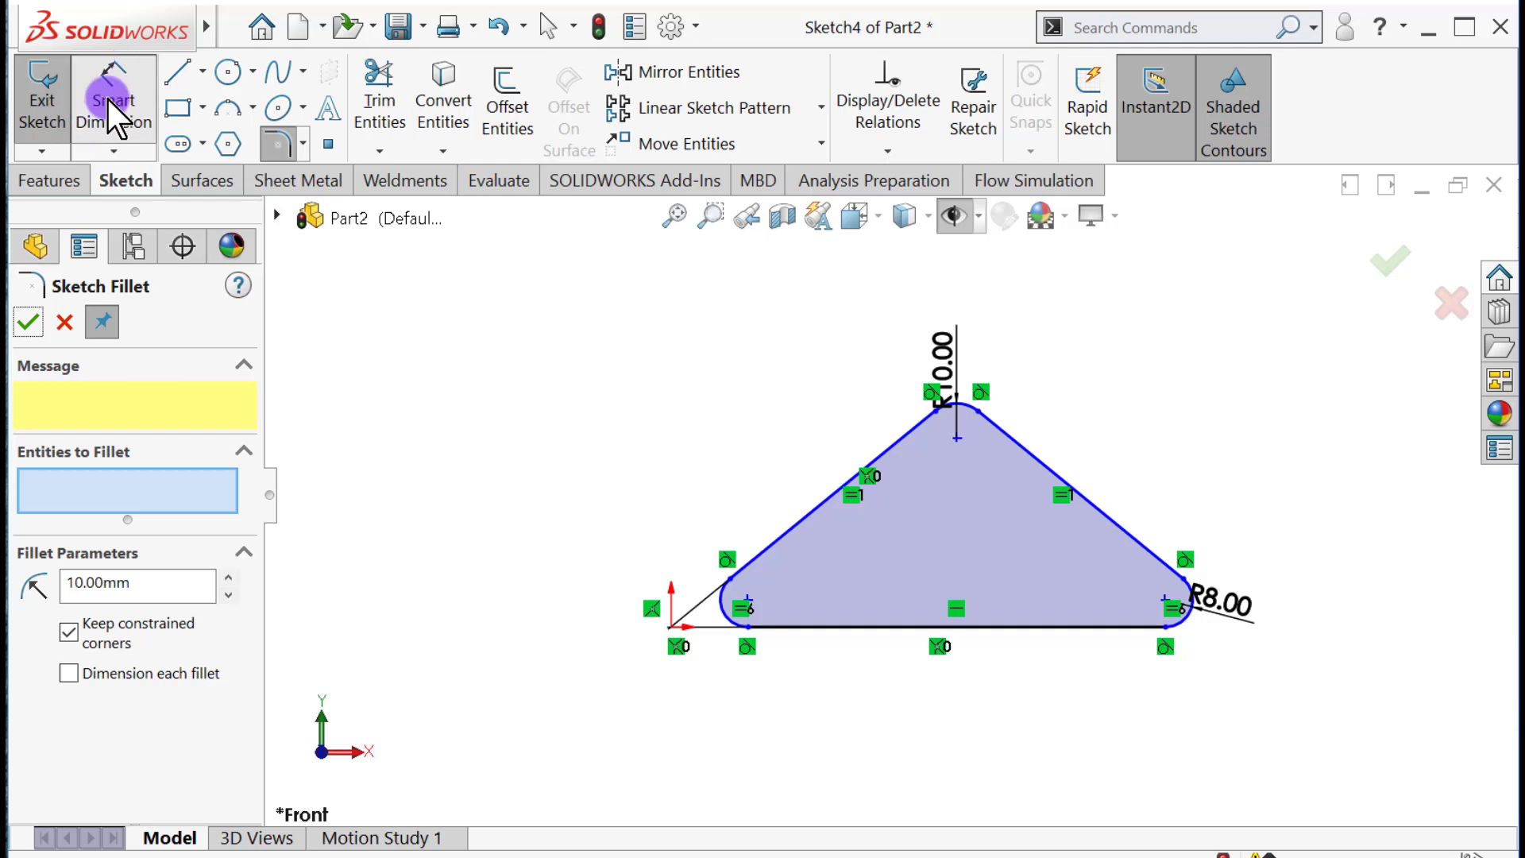
pyautogui.click(860, 629)
pyautogui.click(874, 709)
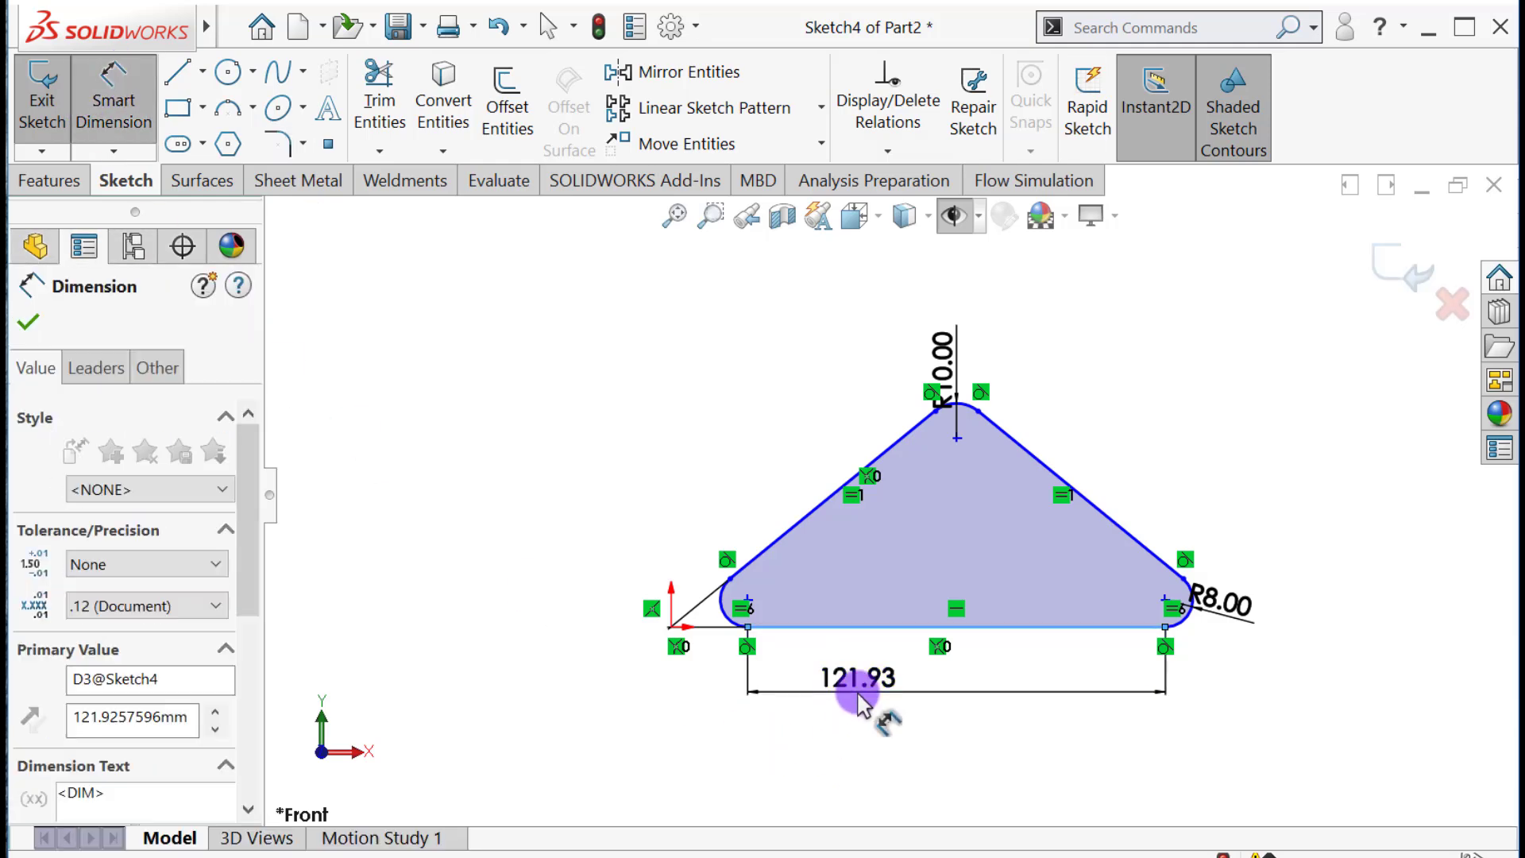
pyautogui.write('160')
pyautogui.press('Return')
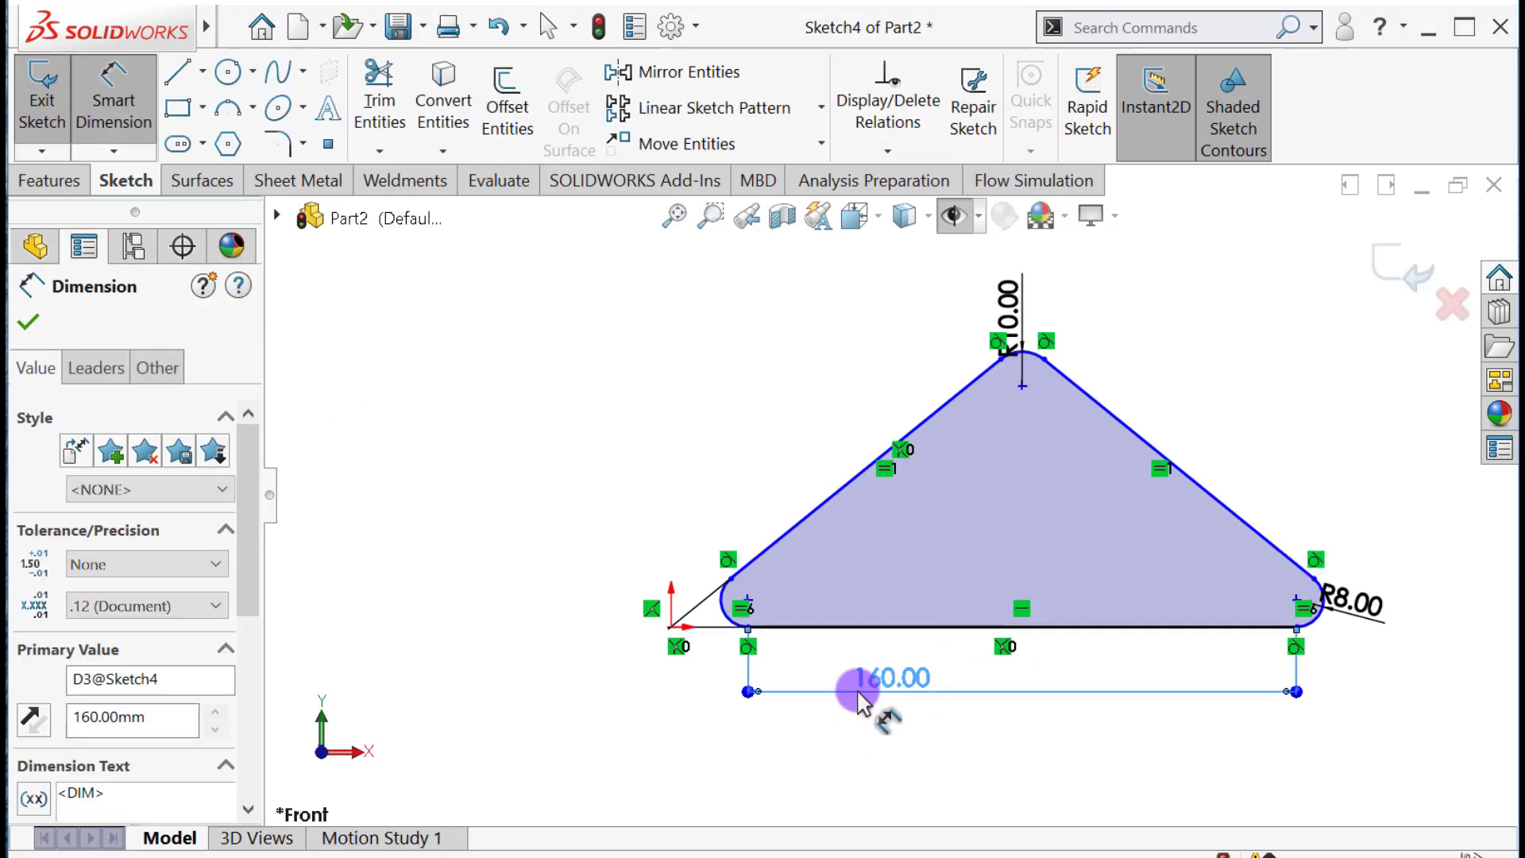
# - Add an aligned 90 mm dimension to the triangle's left slanted side
pyautogui.click(794, 526)
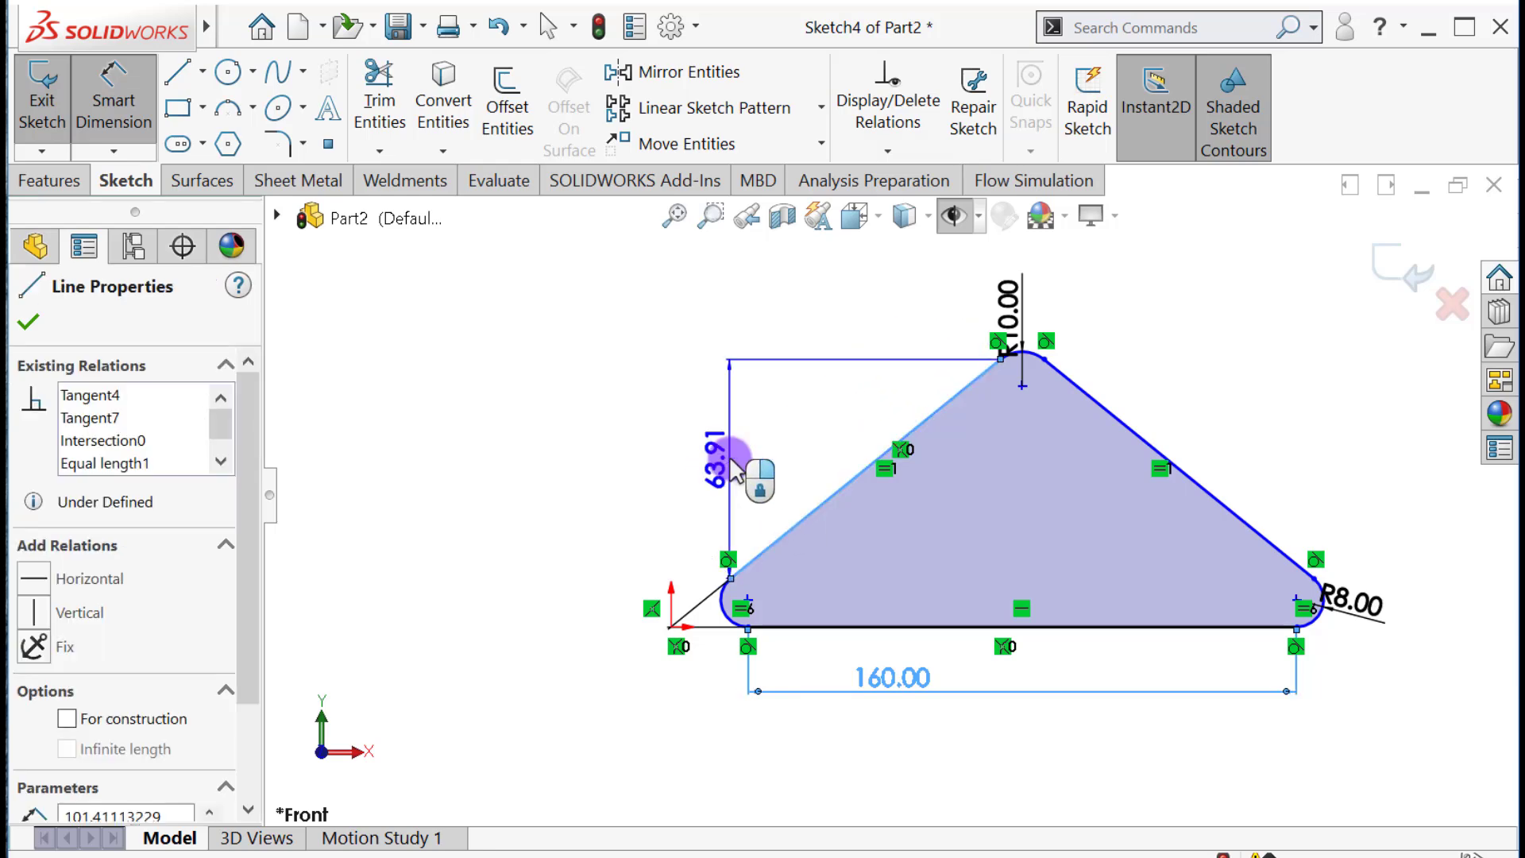
pyautogui.click(802, 459)
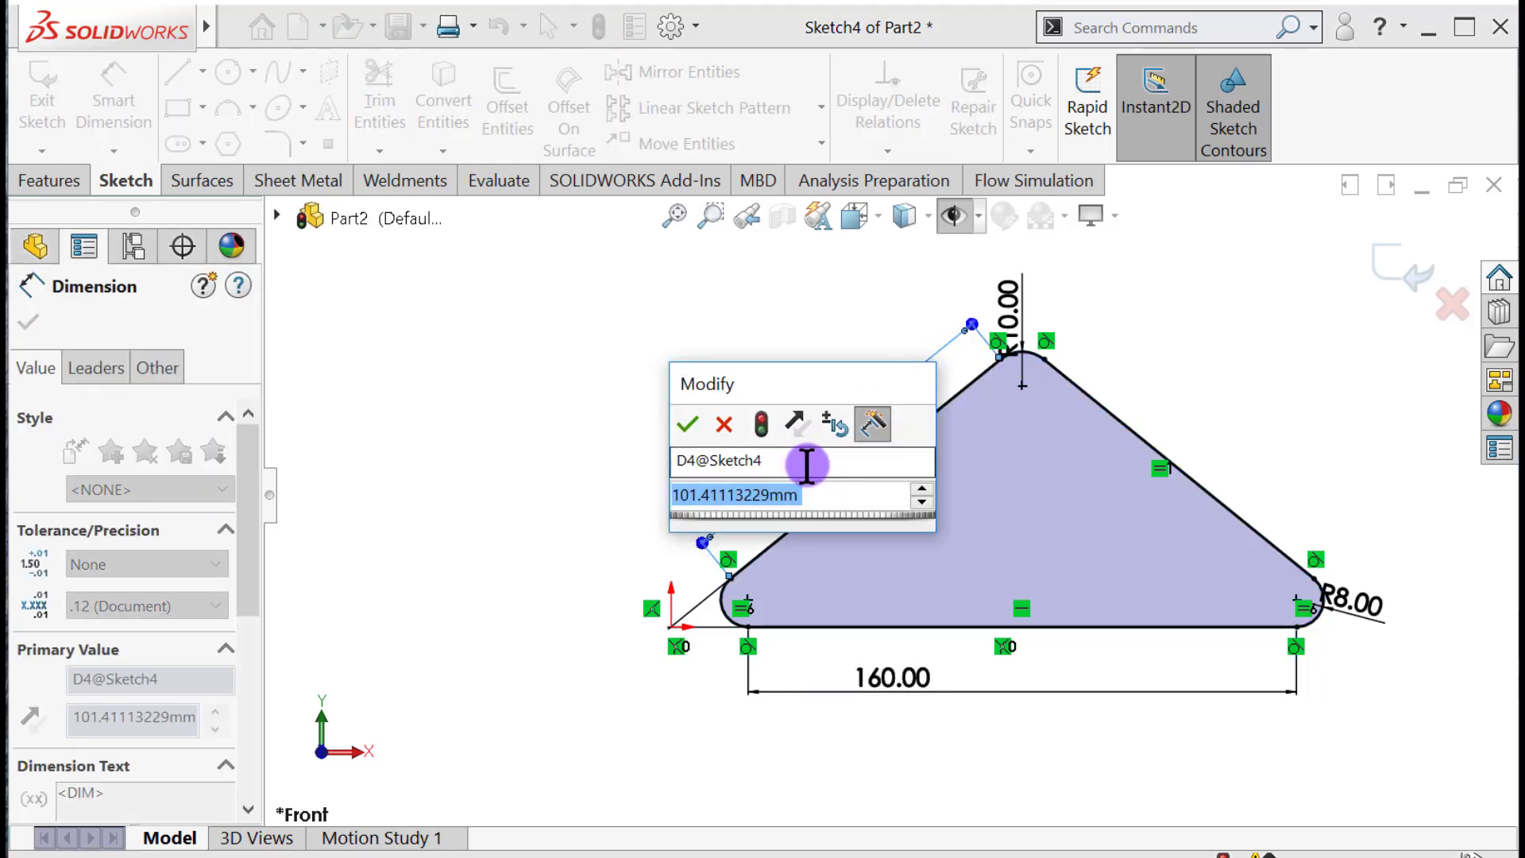
pyautogui.write('90')
pyautogui.press('Return')
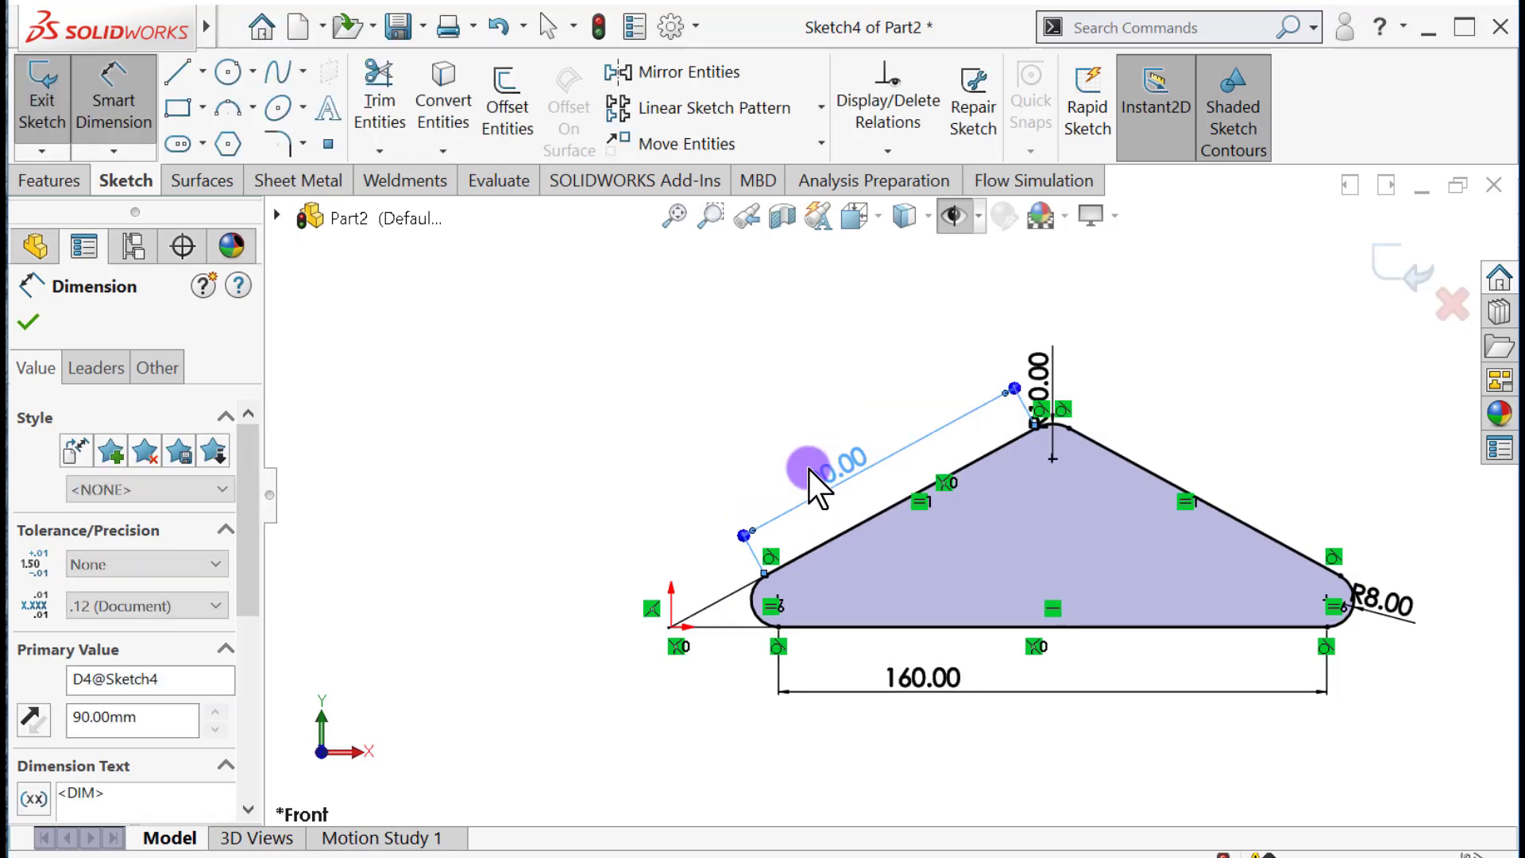
pyautogui.click(32, 321)
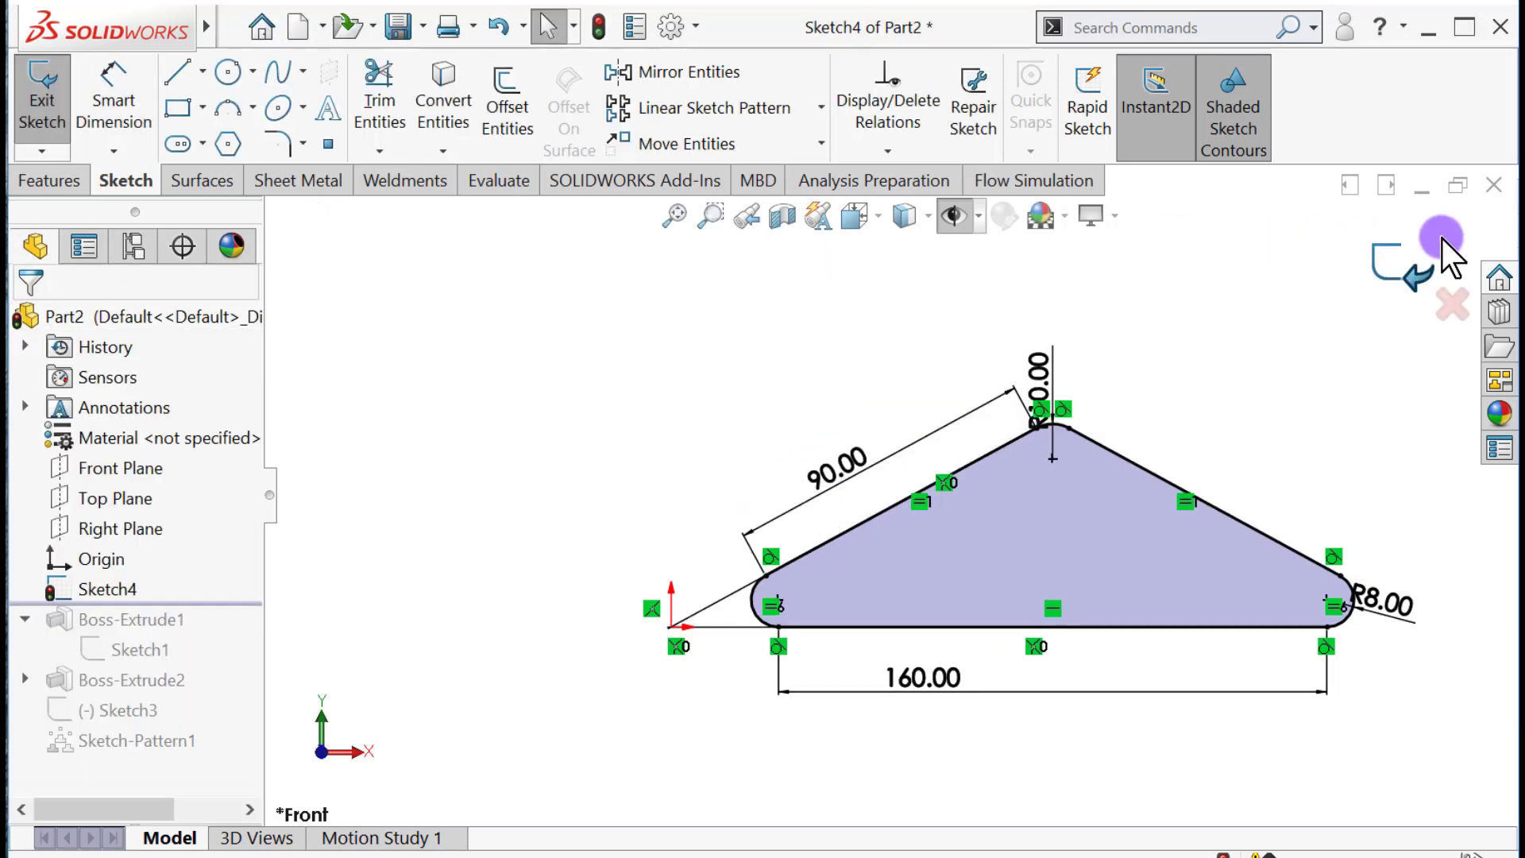
# - Exit the sketch and extrude the rounded triangle as a 10 mm blind boss
pyautogui.click(1402, 266)
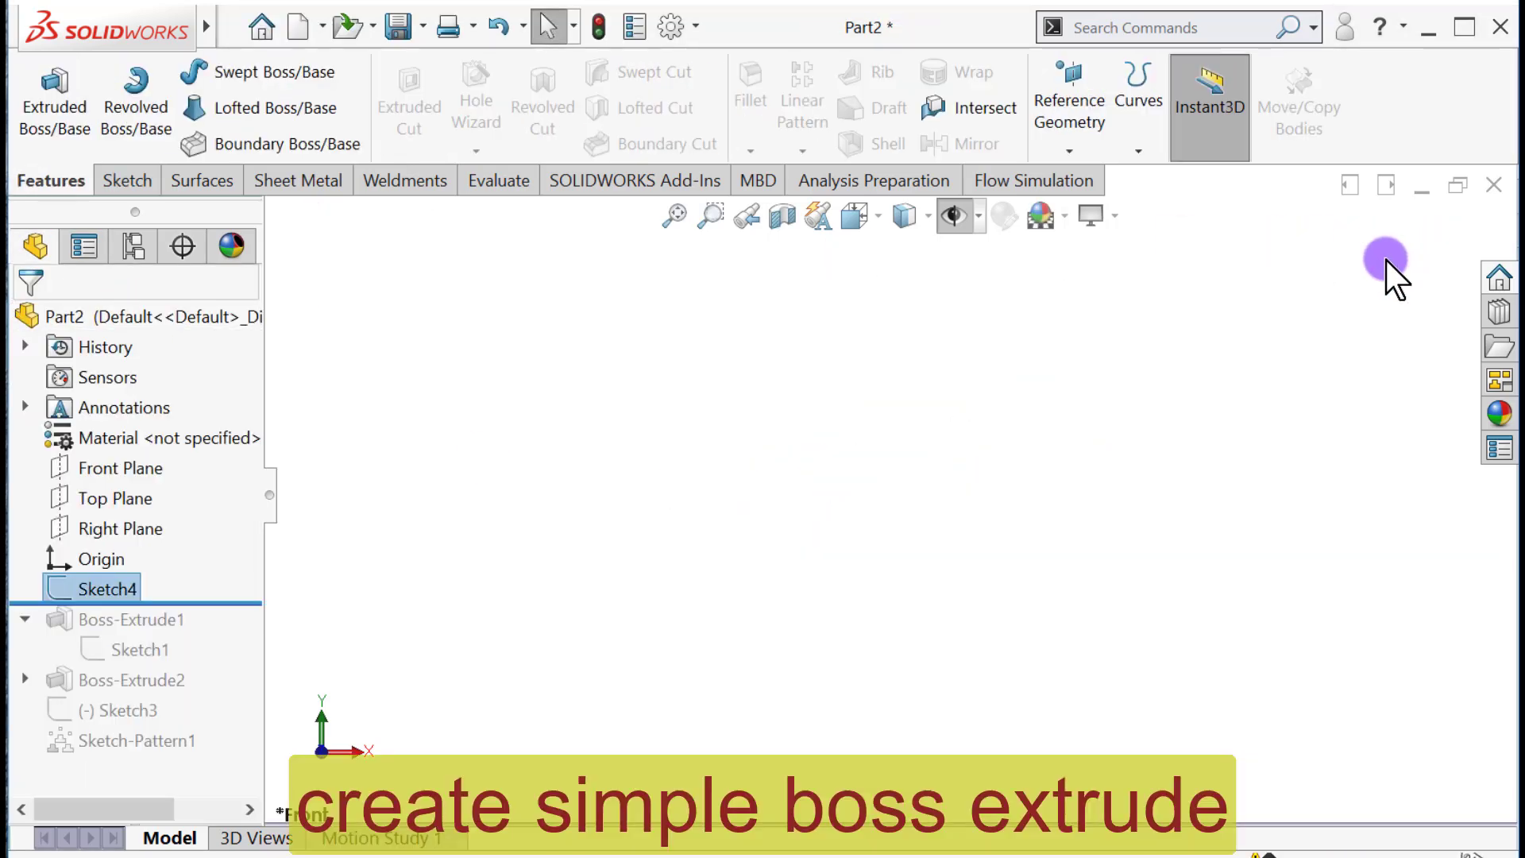
pyautogui.click(69, 146)
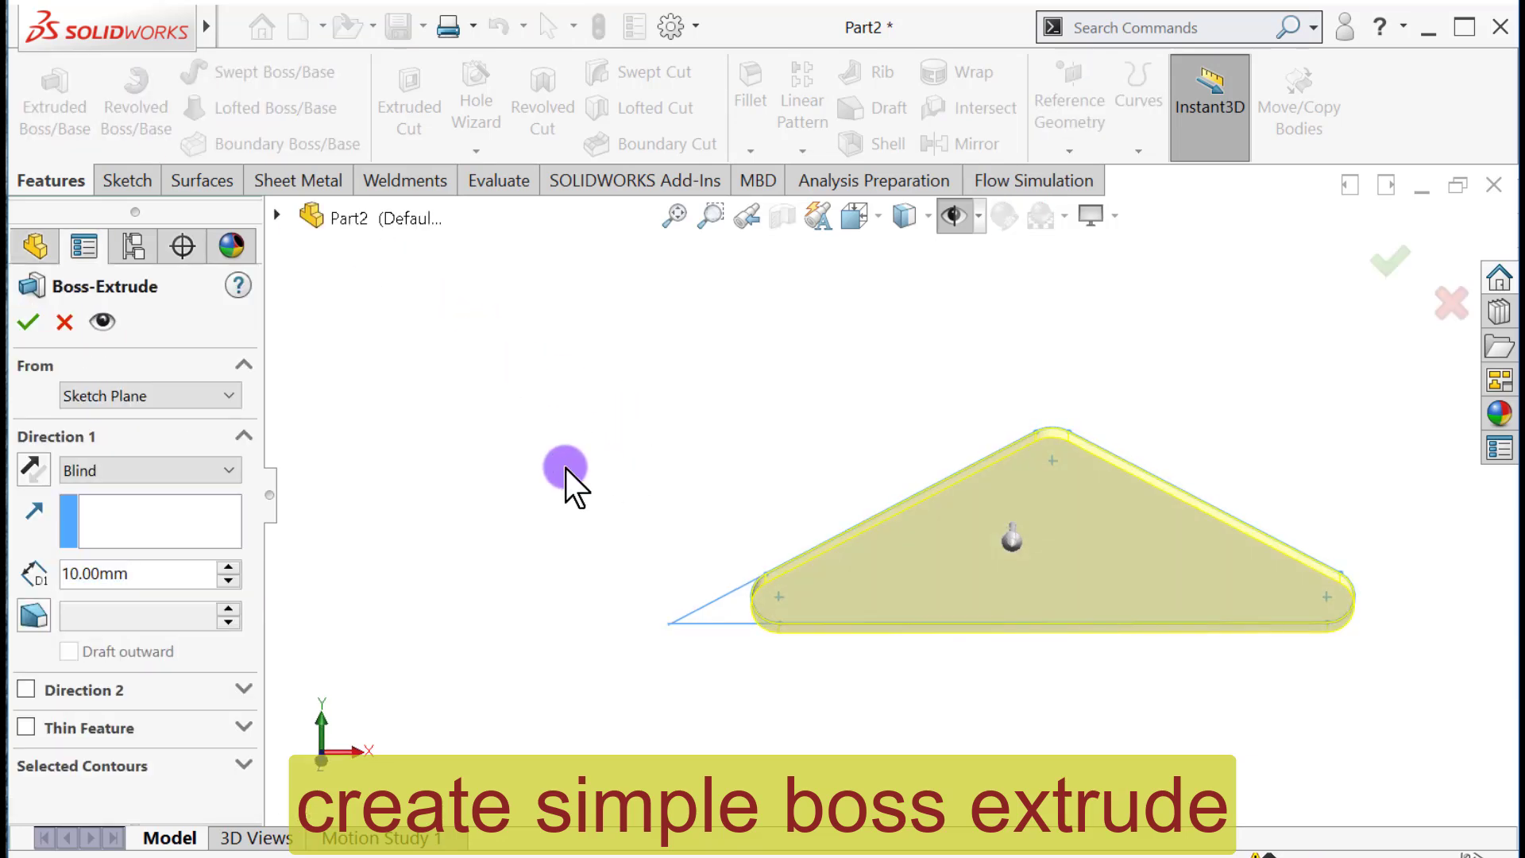
pyautogui.click(30, 322)
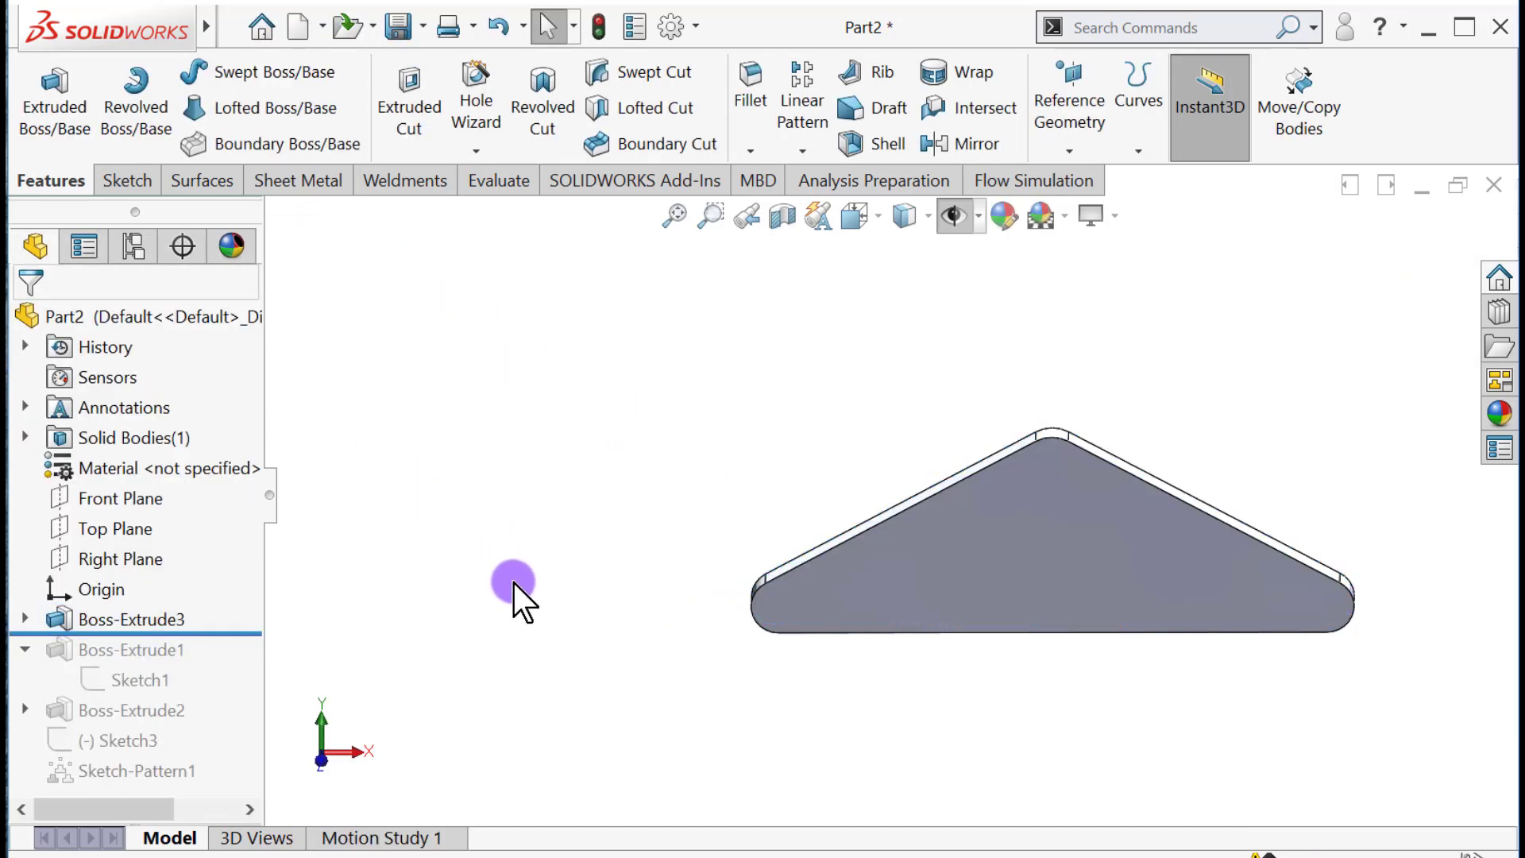
# - Start a sketch on the plate's front face and draw a vertical centerline from the base edge's midpoint to the apex
pyautogui.click(958, 588)
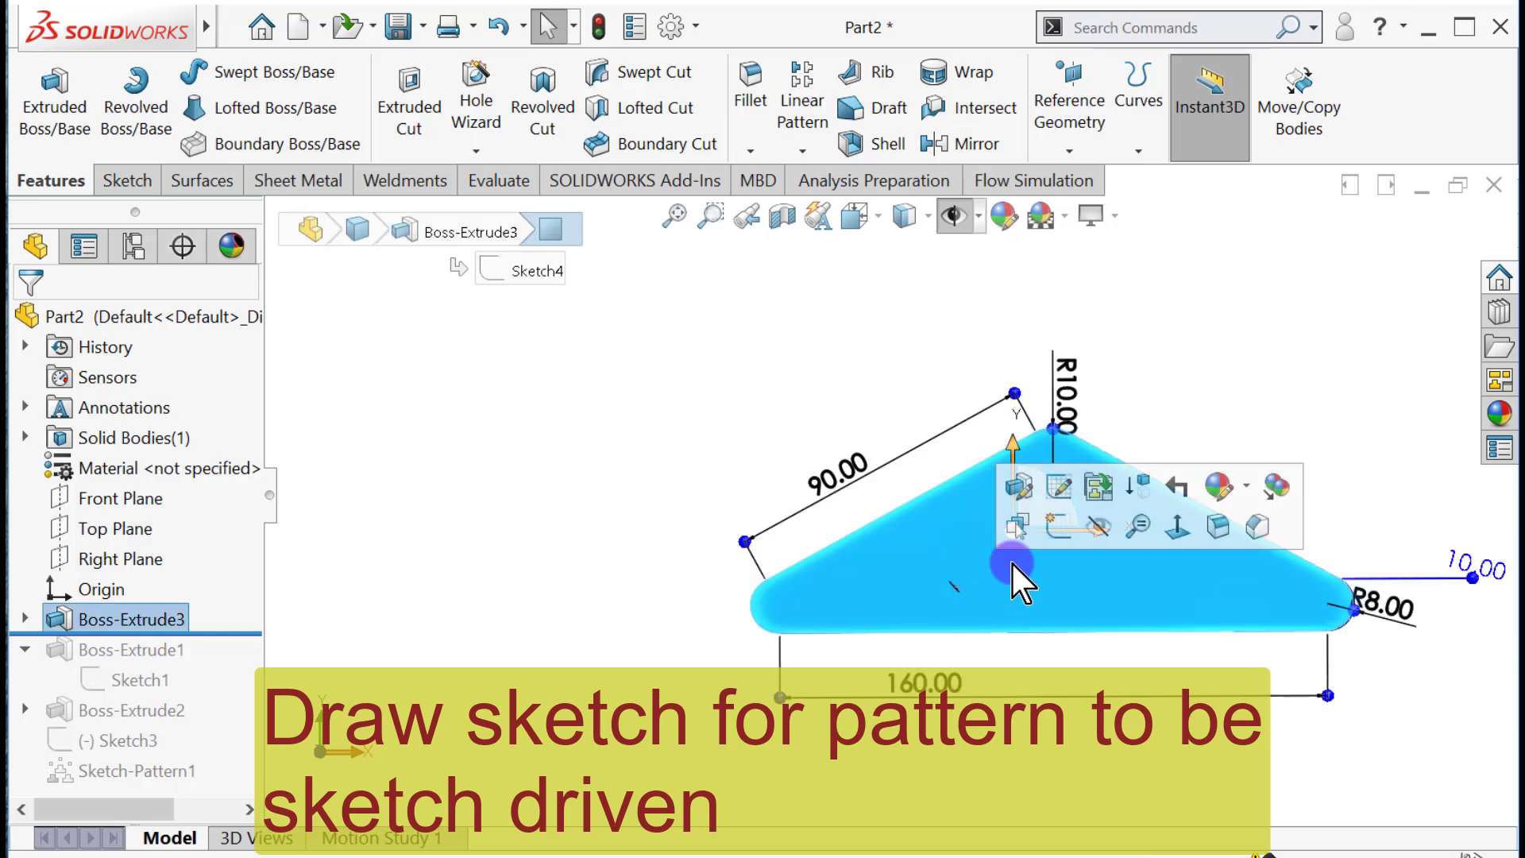
pyautogui.click(1010, 584)
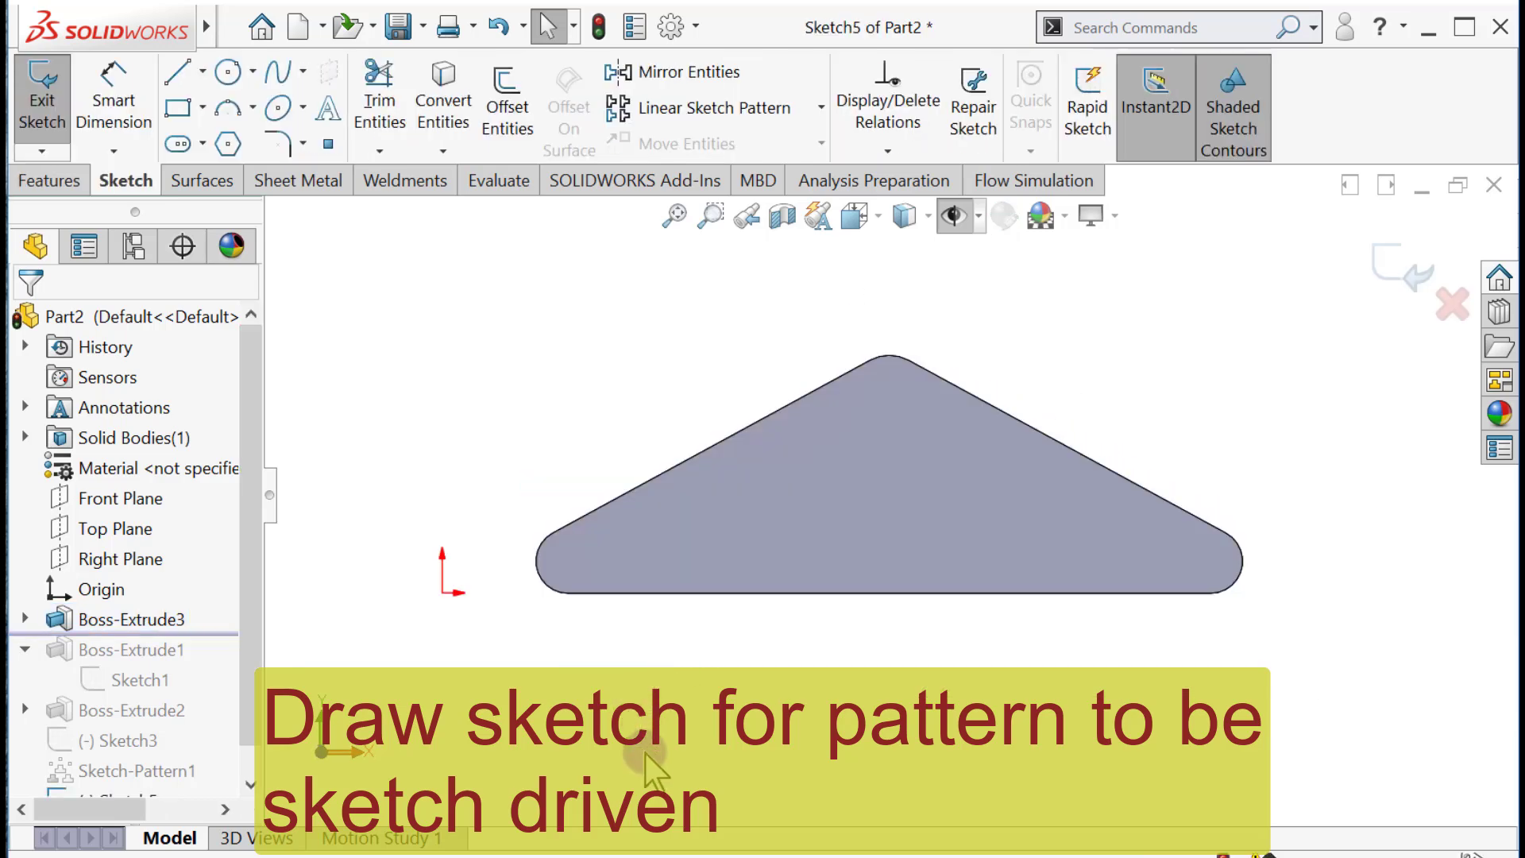
pyautogui.click(203, 72)
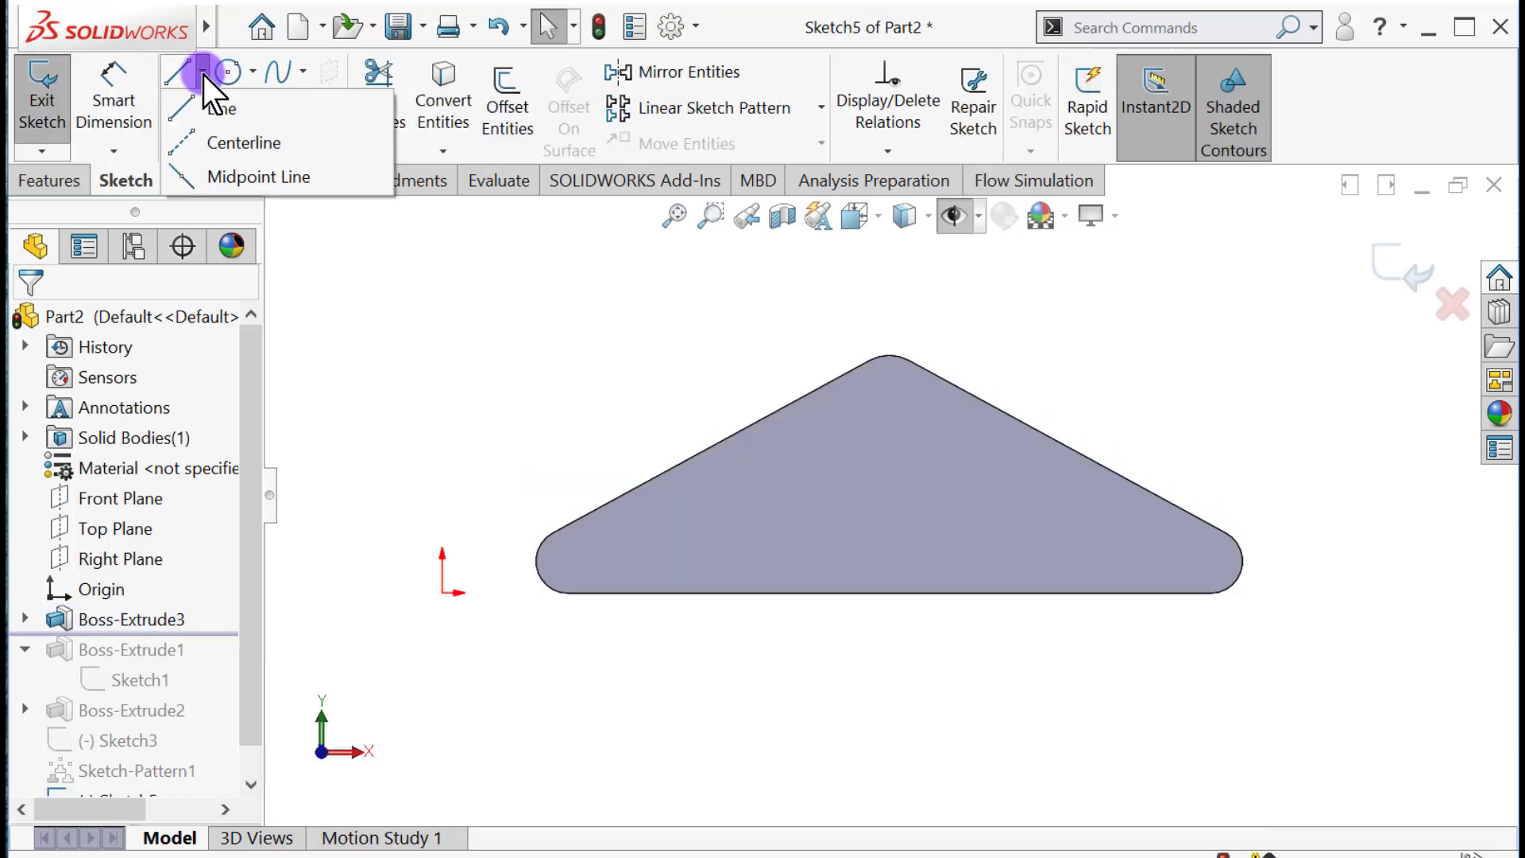
pyautogui.click(191, 144)
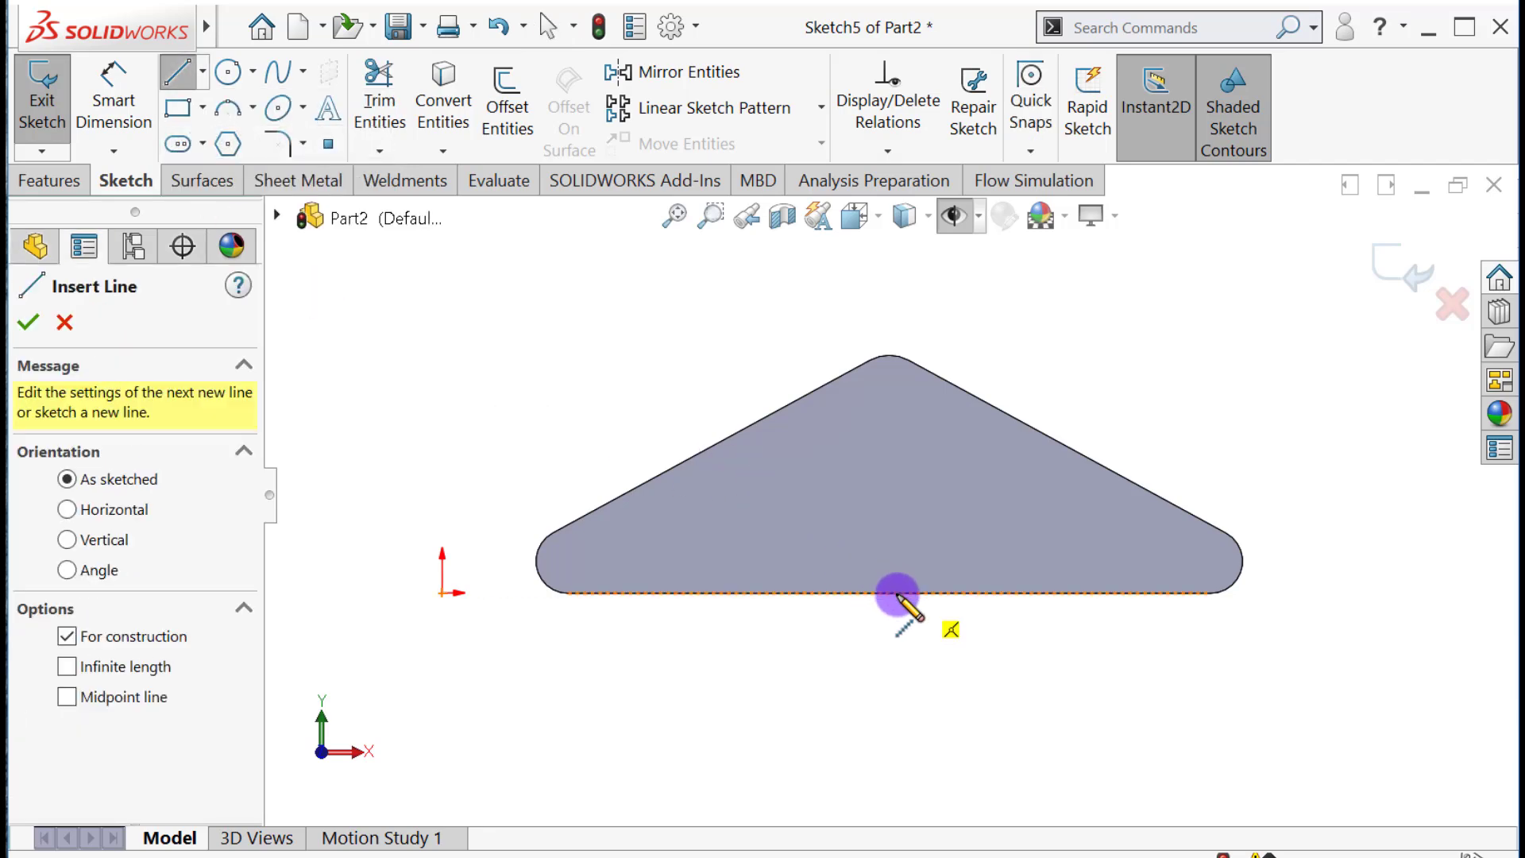
pyautogui.click(889, 592)
pyautogui.click(889, 355)
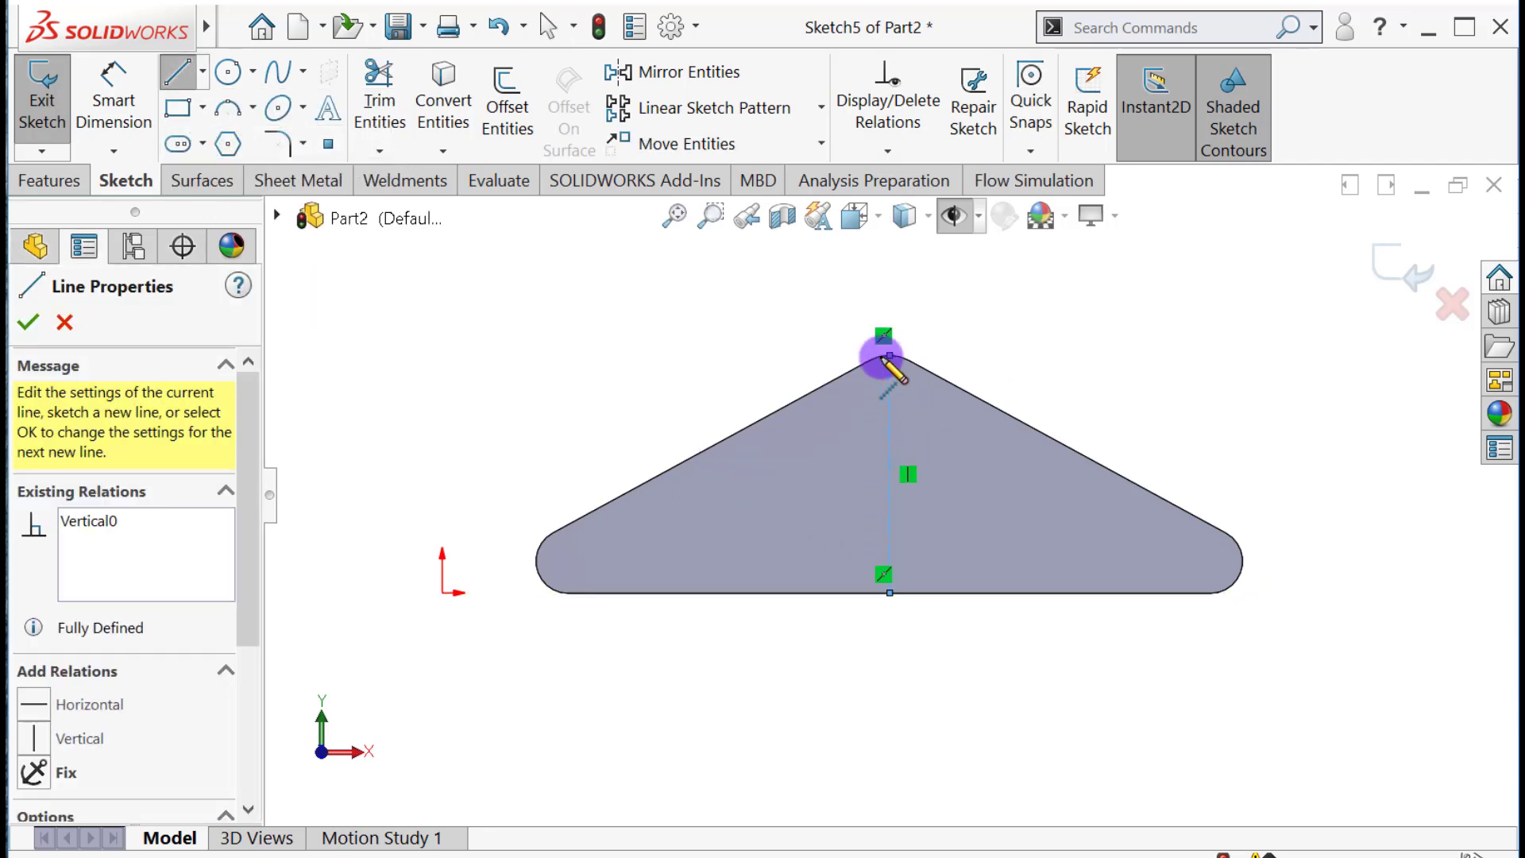
pyautogui.press('Escape')
# - Draw three horizontal midpoint construction lines centred on the vertical centerline, each shorter than the one below
pyautogui.click(203, 71)
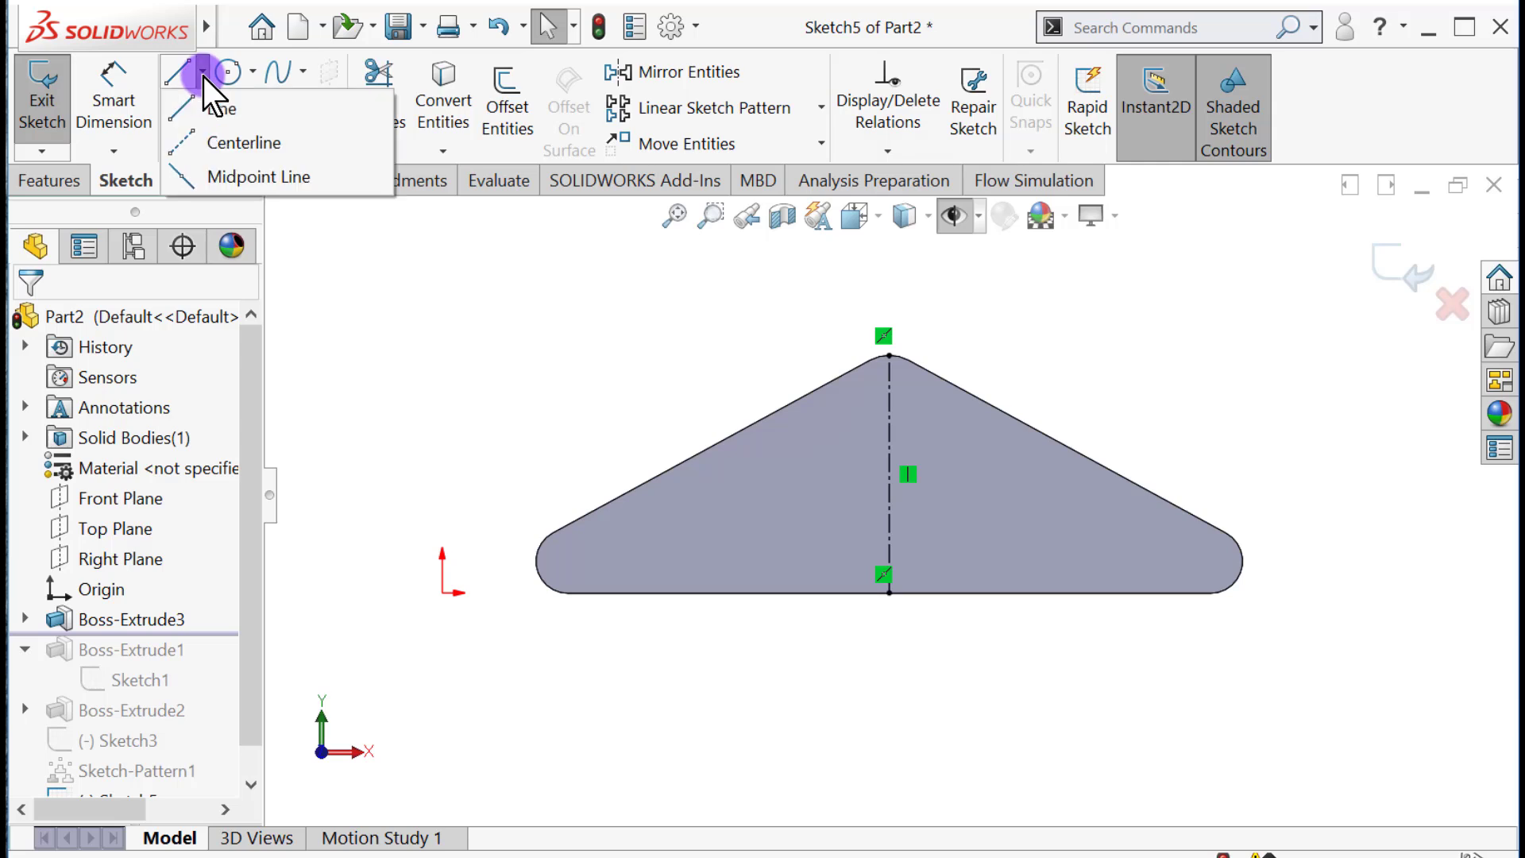
pyautogui.click(208, 177)
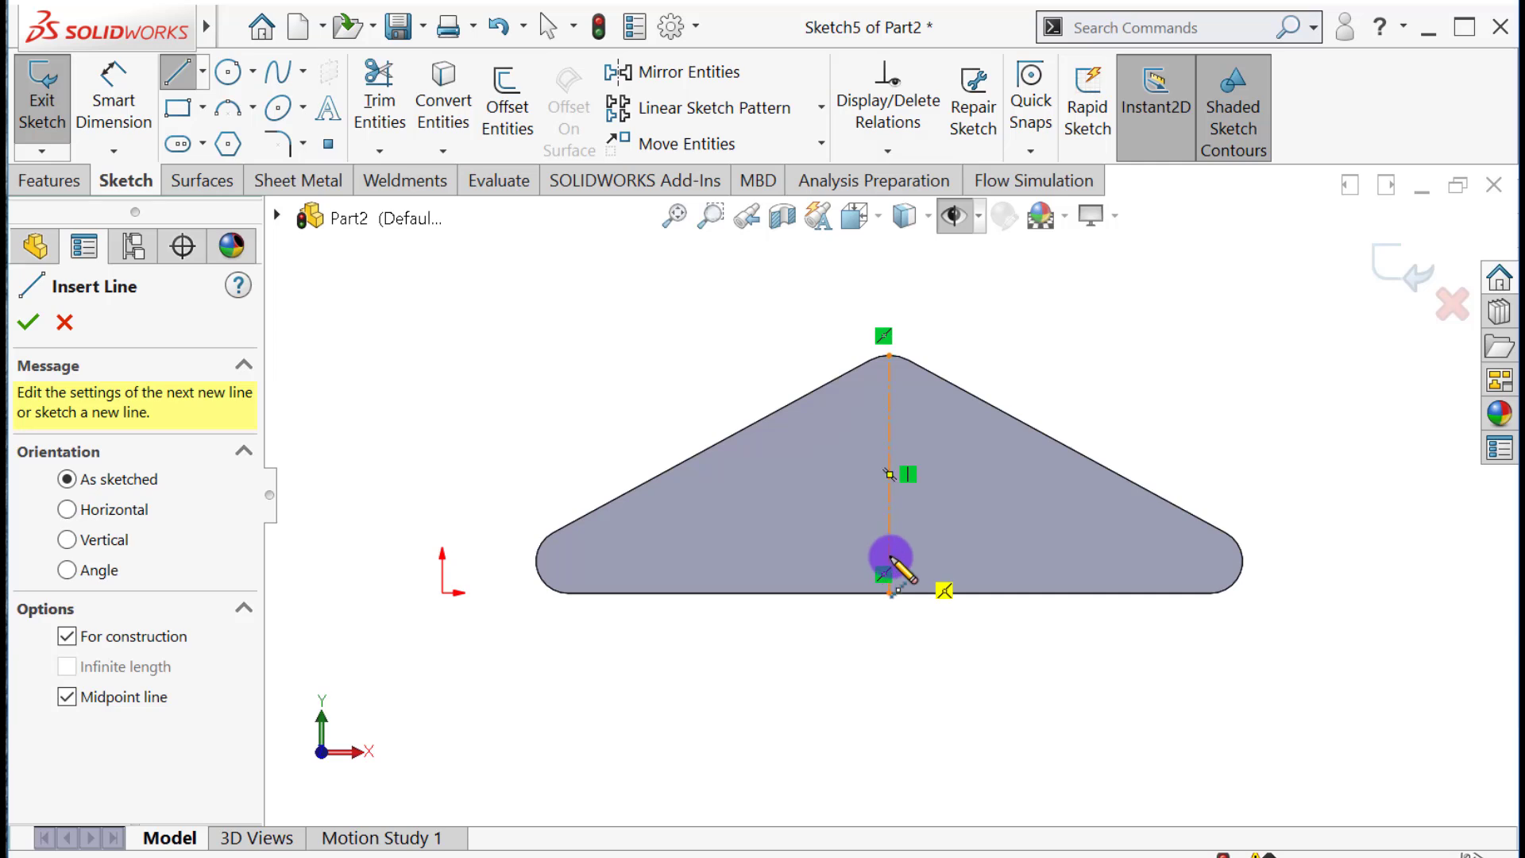
pyautogui.moveTo(889, 555); pyautogui.dragTo(1180, 561)
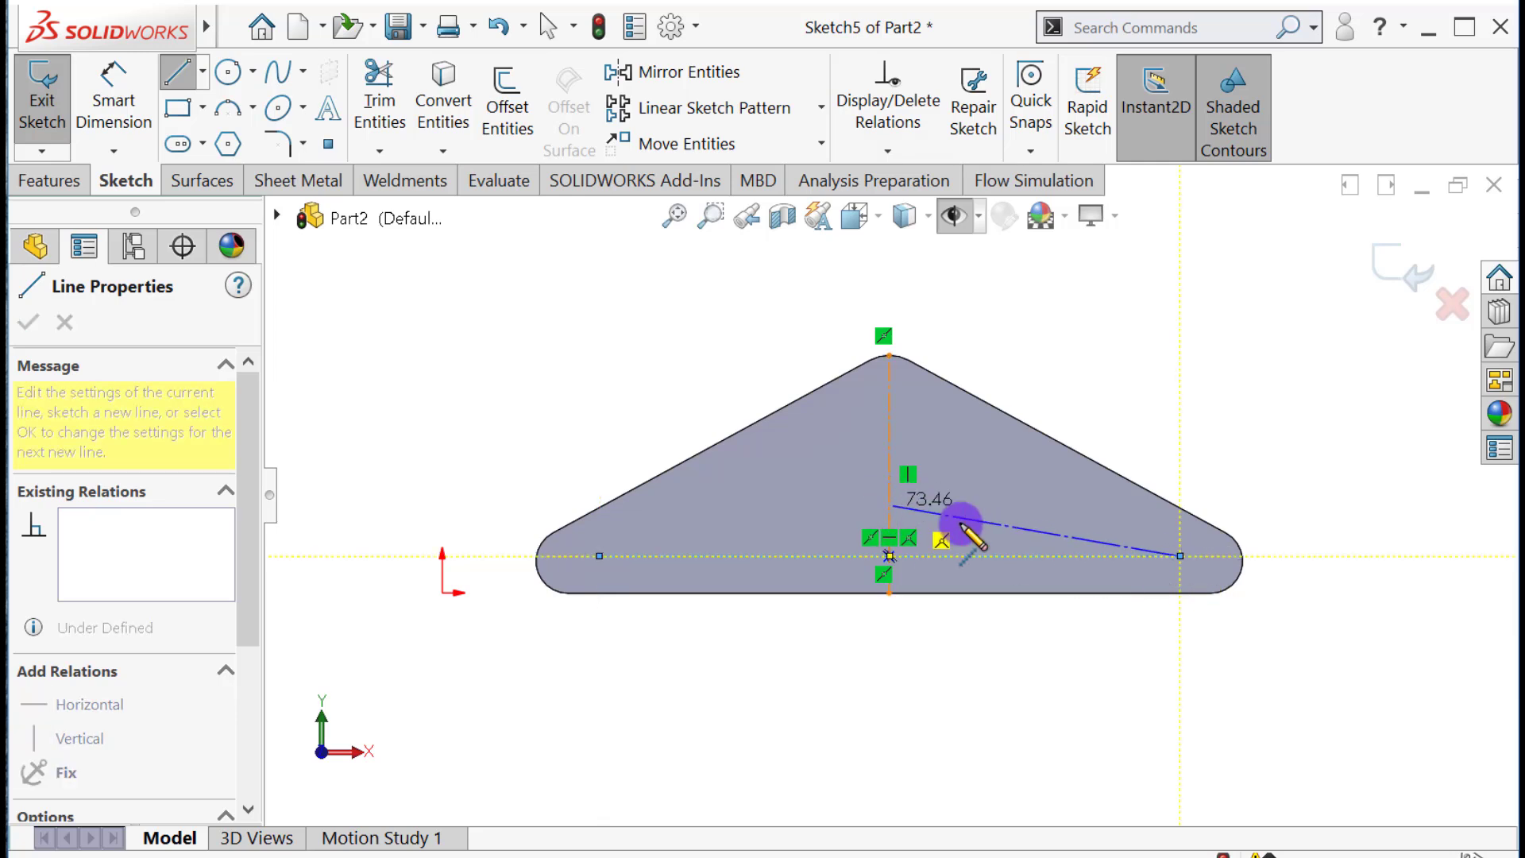
pyautogui.press('Escape')
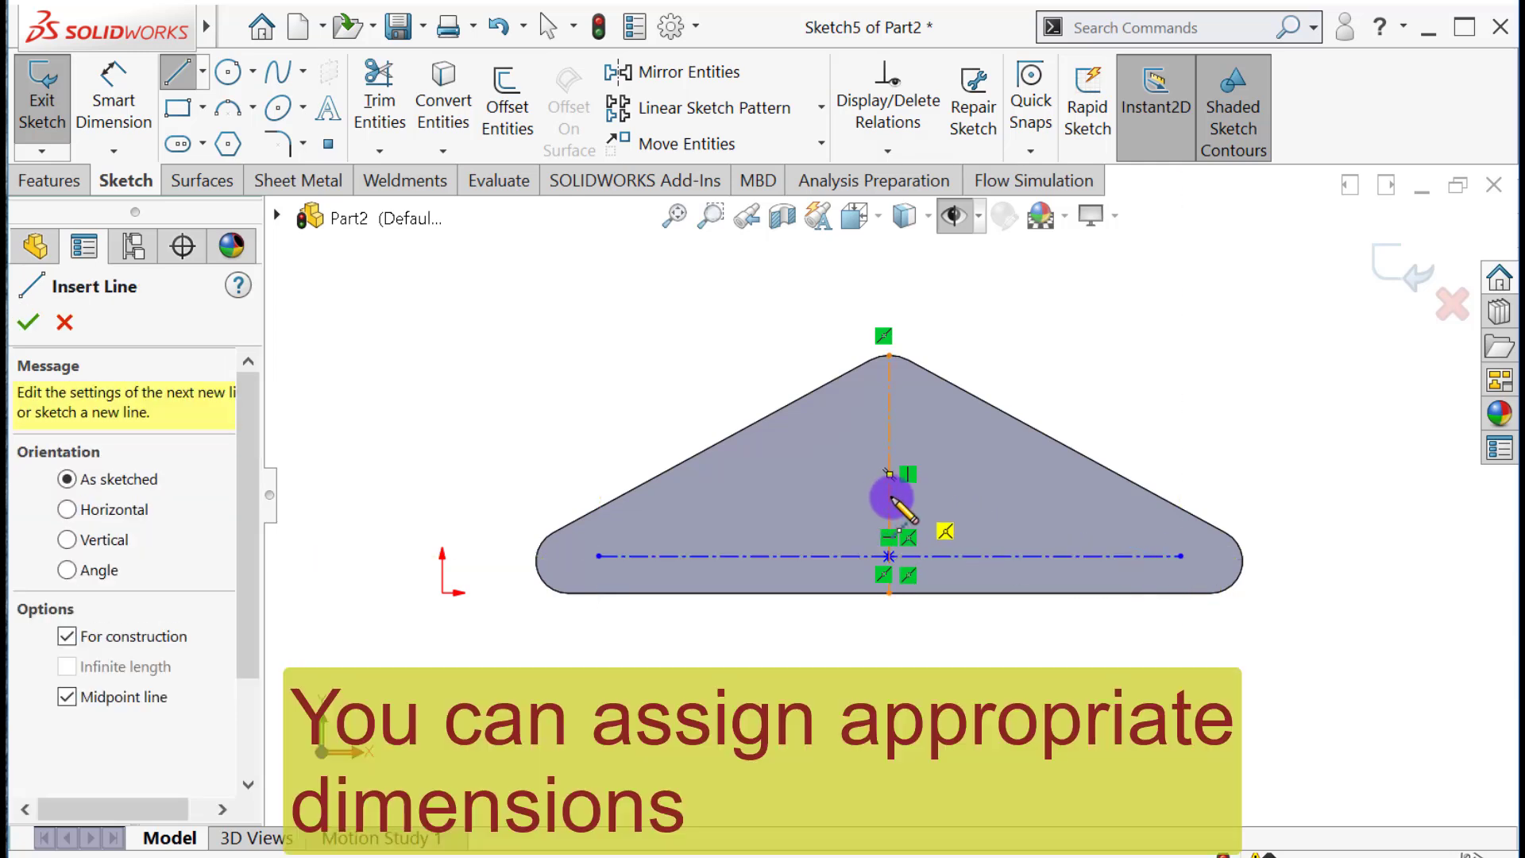
pyautogui.moveTo(890, 498); pyautogui.dragTo(1072, 496)
pyautogui.press('Escape')
pyautogui.moveTo(889, 448); pyautogui.dragTo(993, 447)
pyautogui.press('Escape')
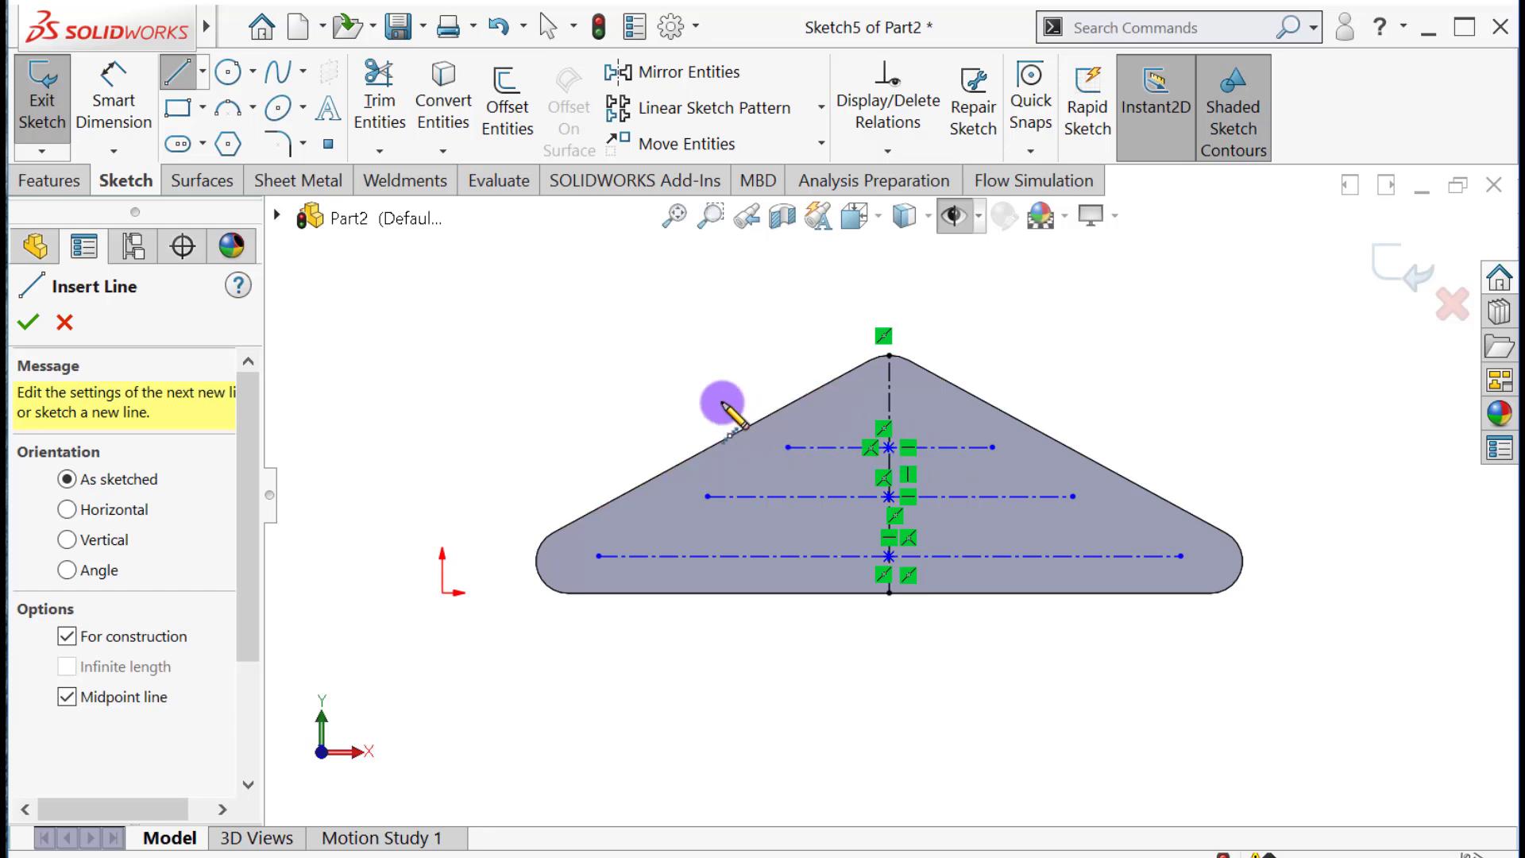
pyautogui.press('Escape')
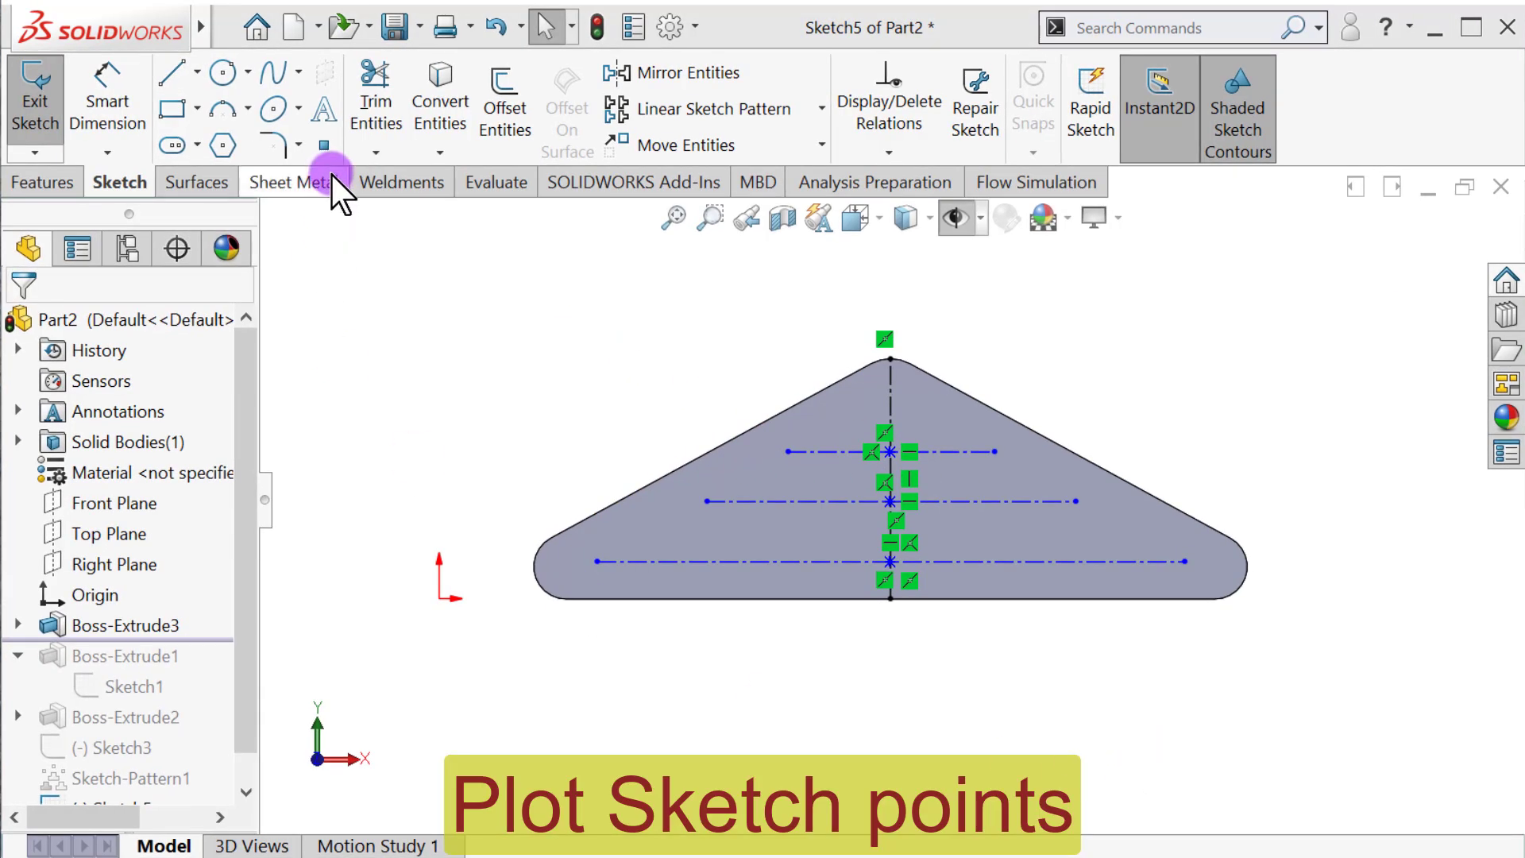
# - Place sketch points at both ends of the lowest construction line and one between each end and the centerline
pyautogui.click(324, 145)
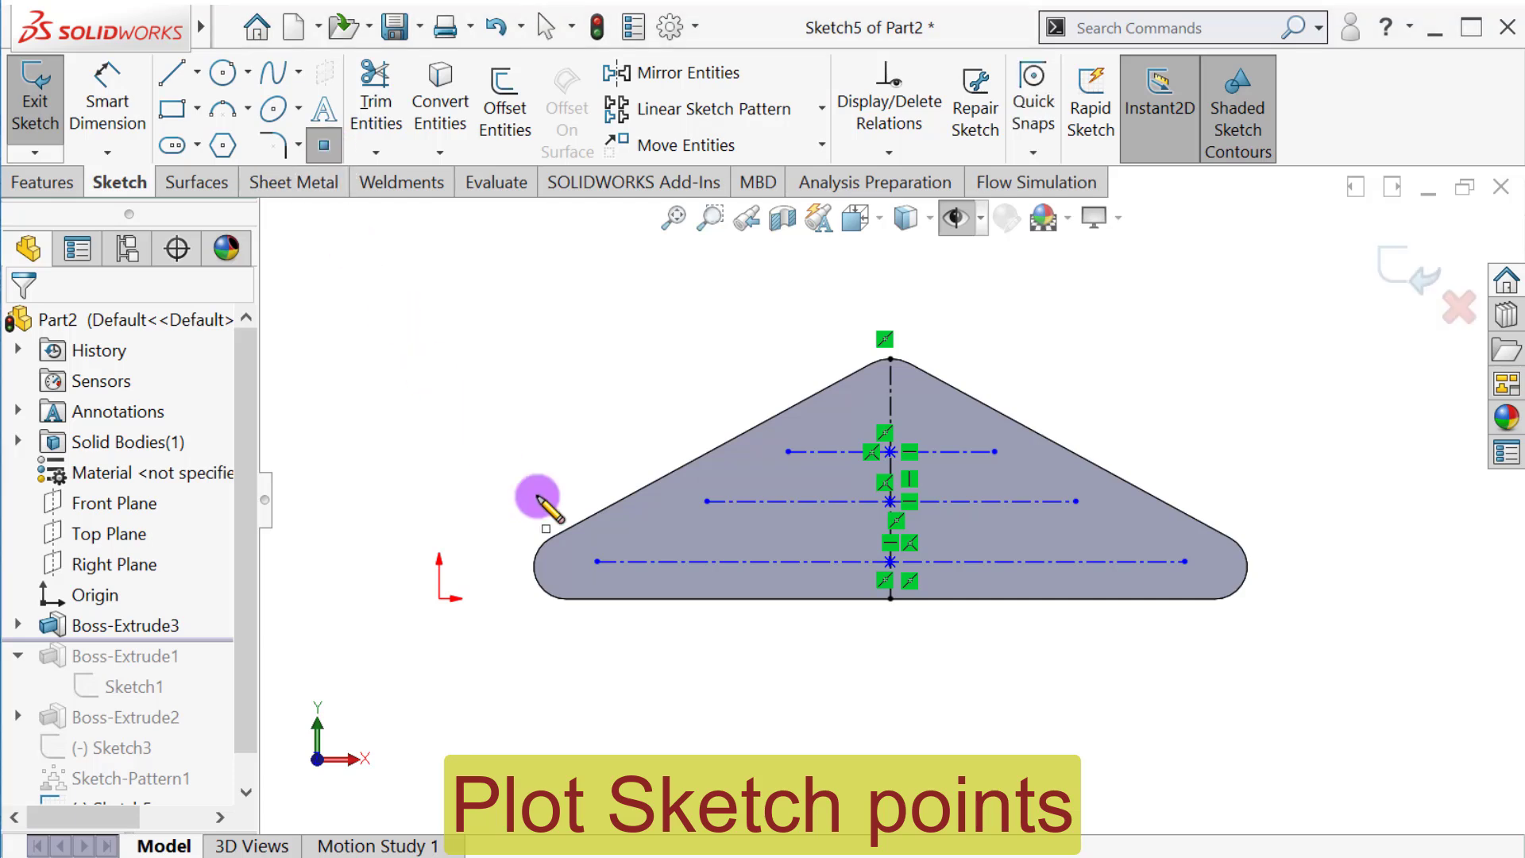
pyautogui.click(598, 562)
pyautogui.click(725, 562)
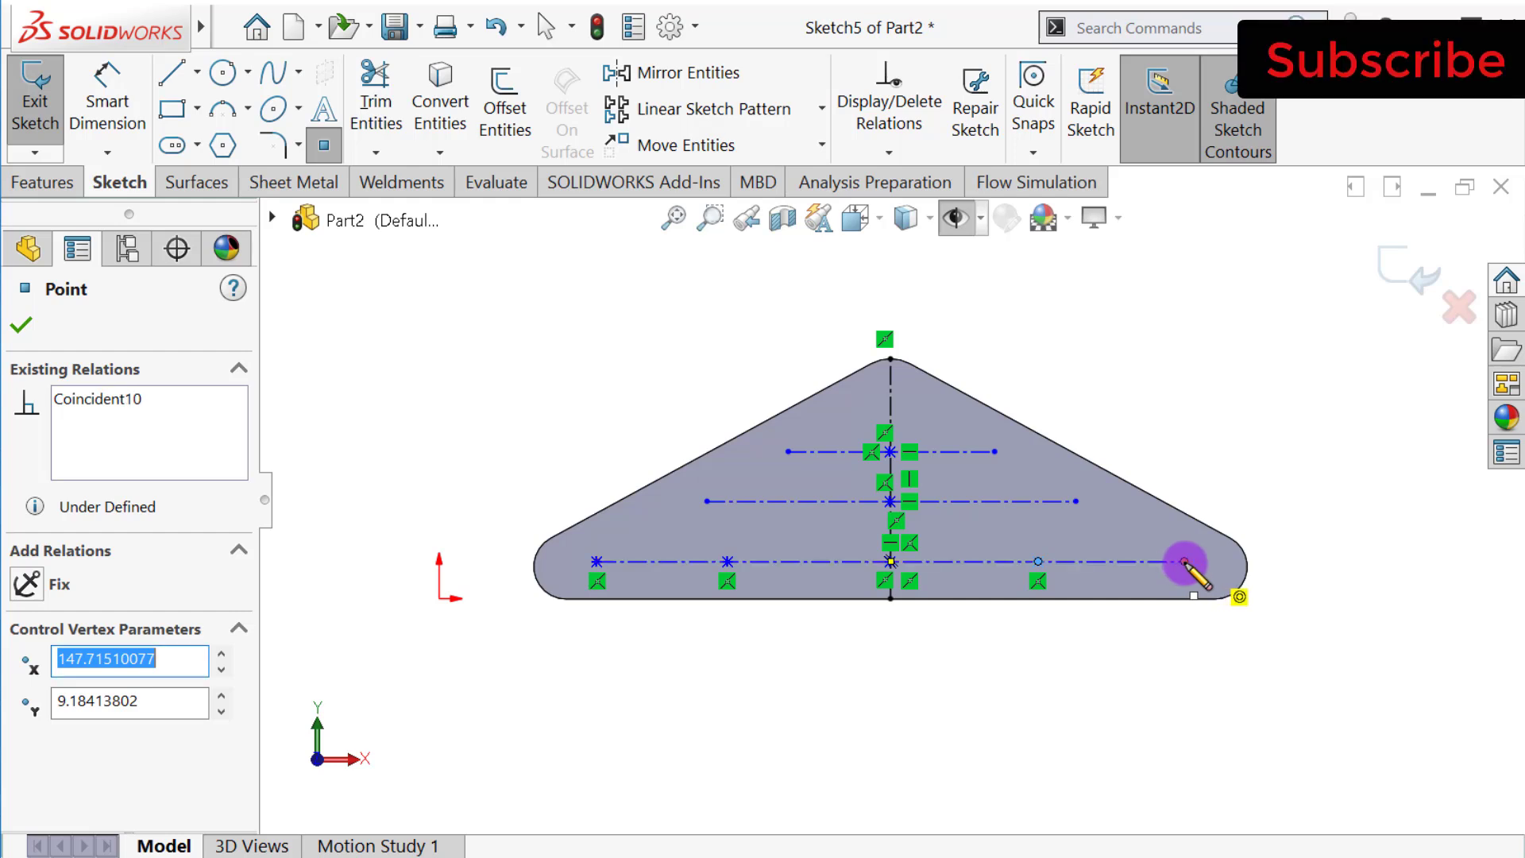
pyautogui.click(1184, 562)
# - Place sketch points at both ends of the middle construction line and one on each half between end and centerline
pyautogui.click(1075, 501)
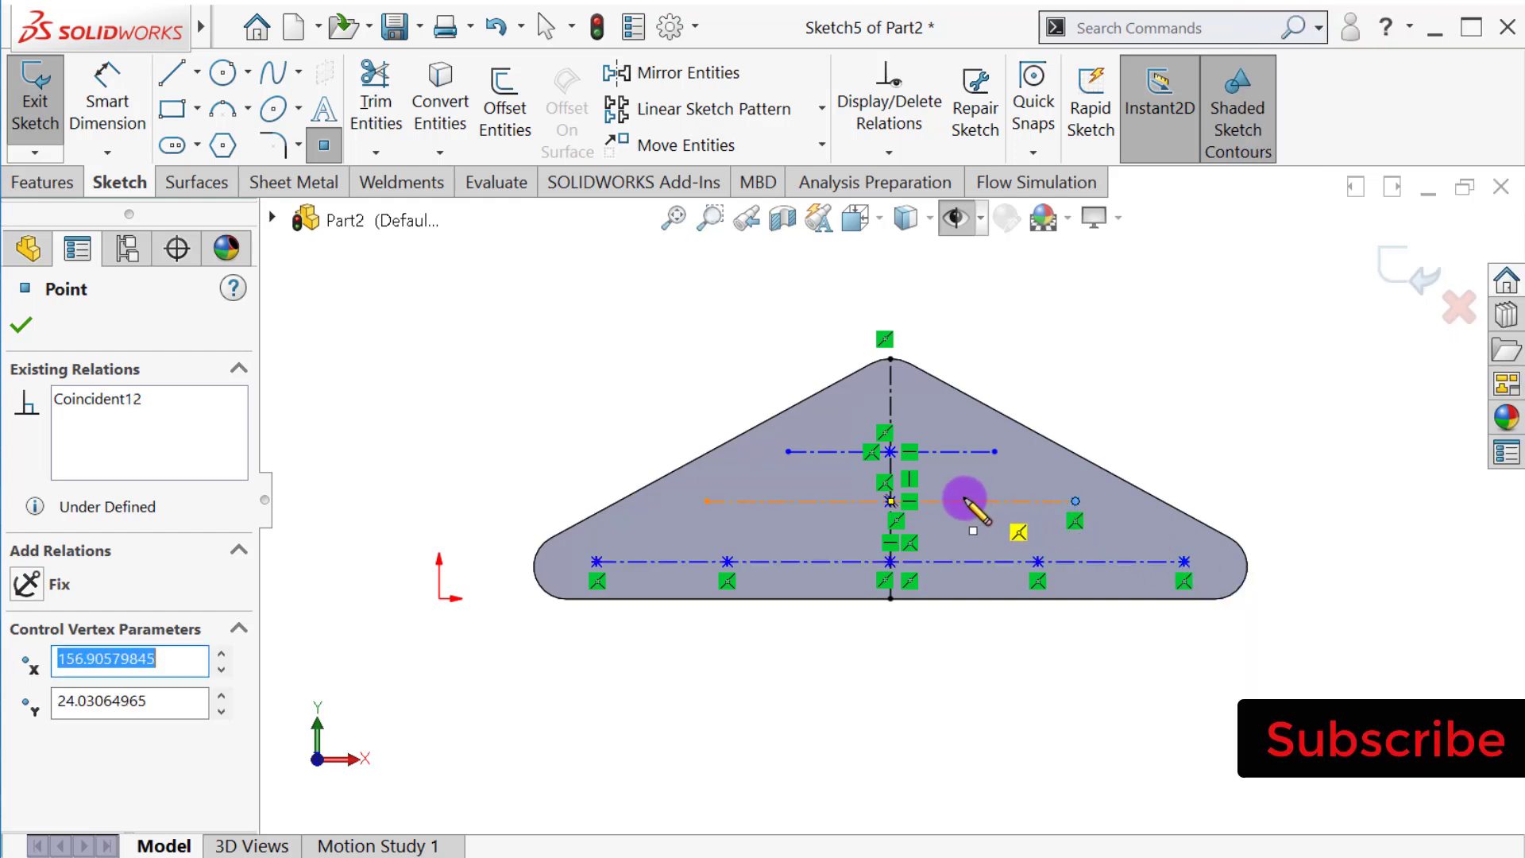
pyautogui.click(975, 501)
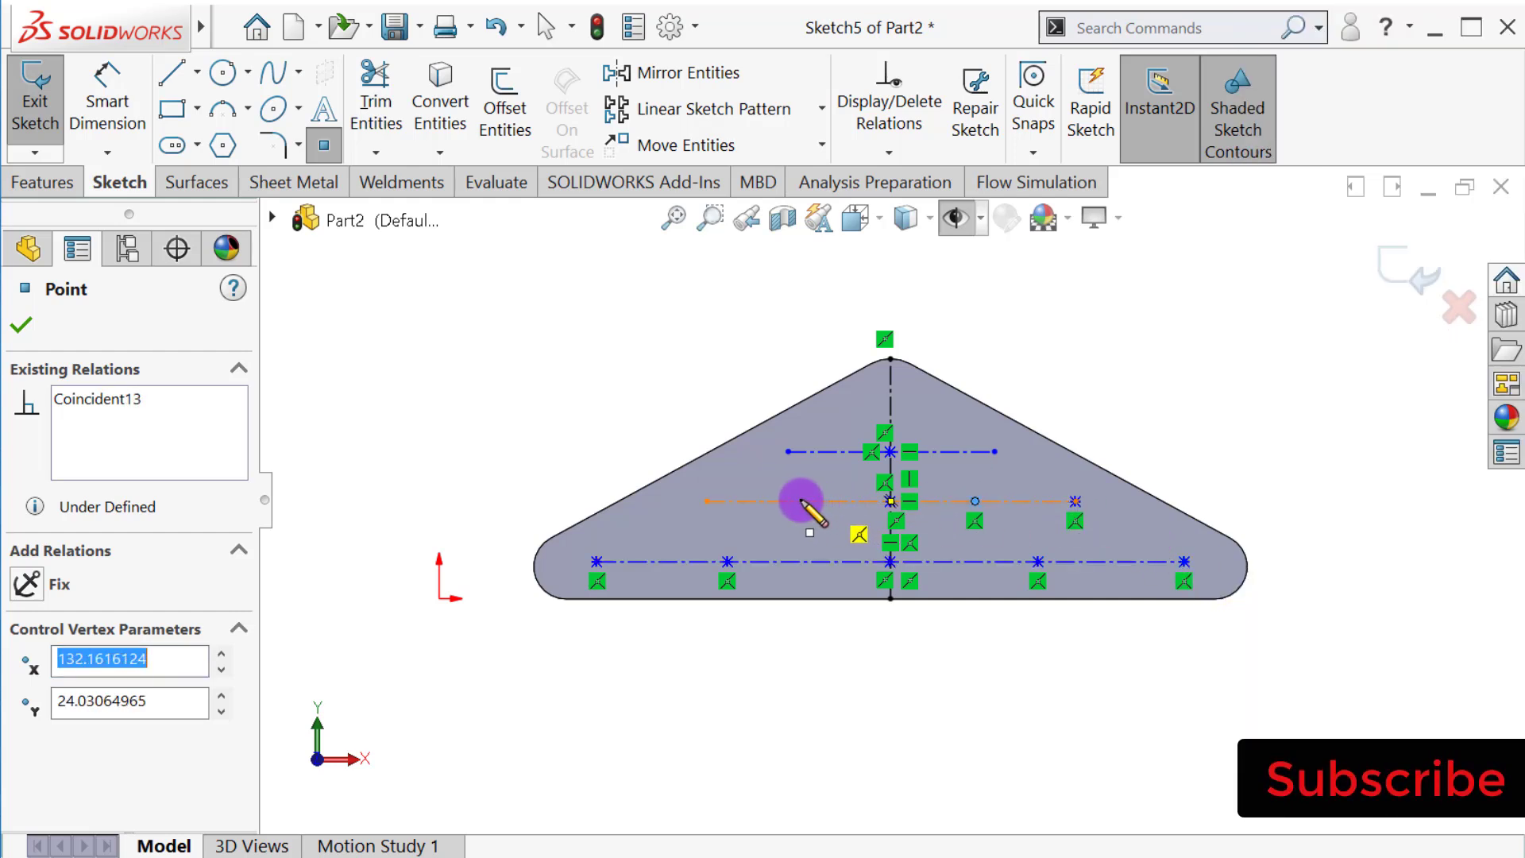
pyautogui.click(706, 501)
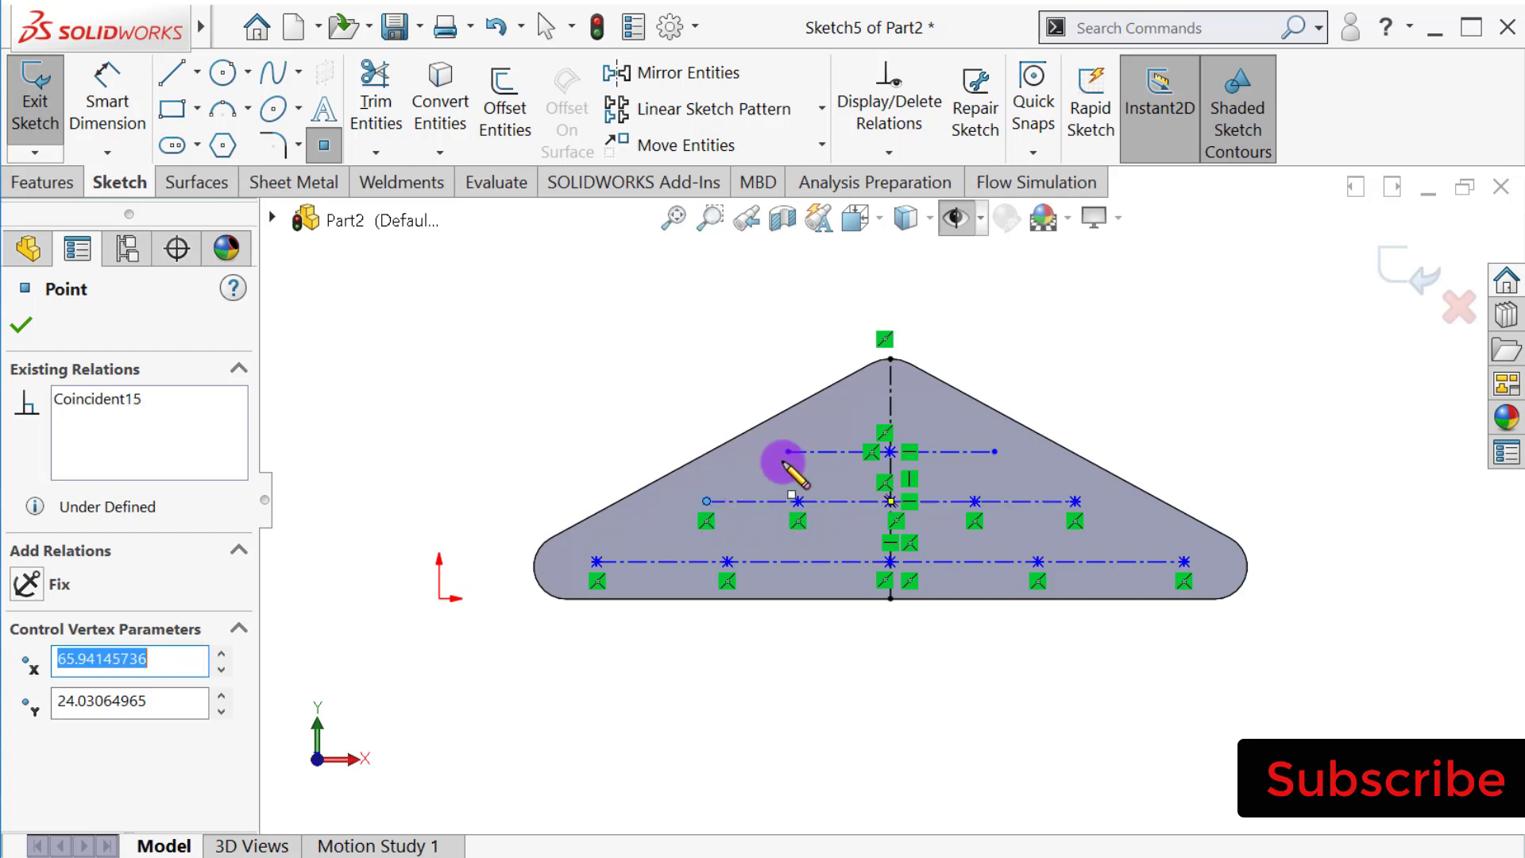
# - Place points at both ends of the upper construction line and one on the vertical centerline near the apex, and exit the sketch
pyautogui.click(788, 451)
pyautogui.click(995, 451)
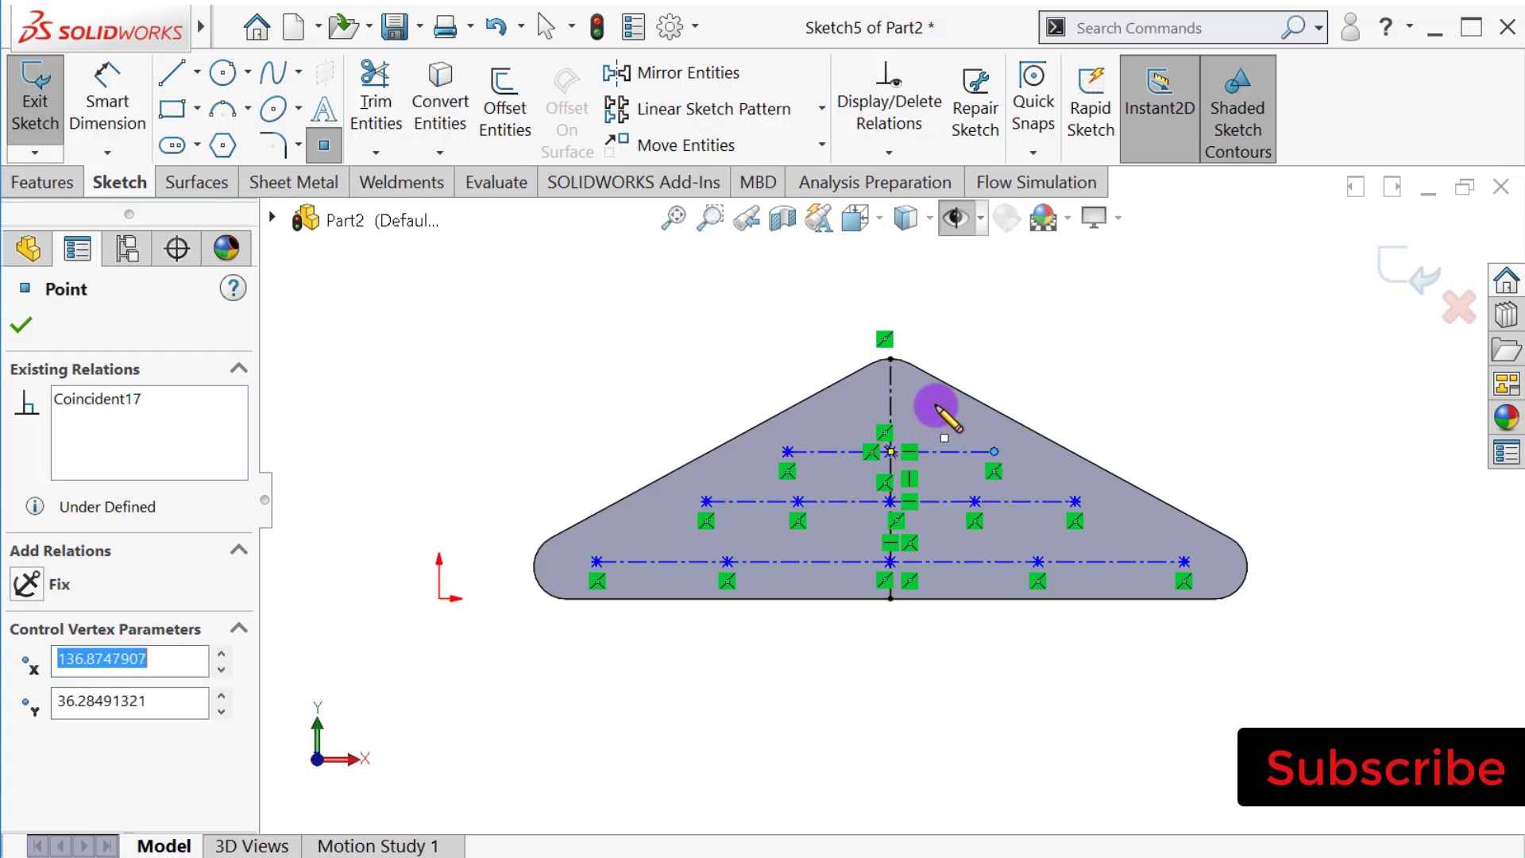
pyautogui.click(891, 401)
pyautogui.click(95, 341)
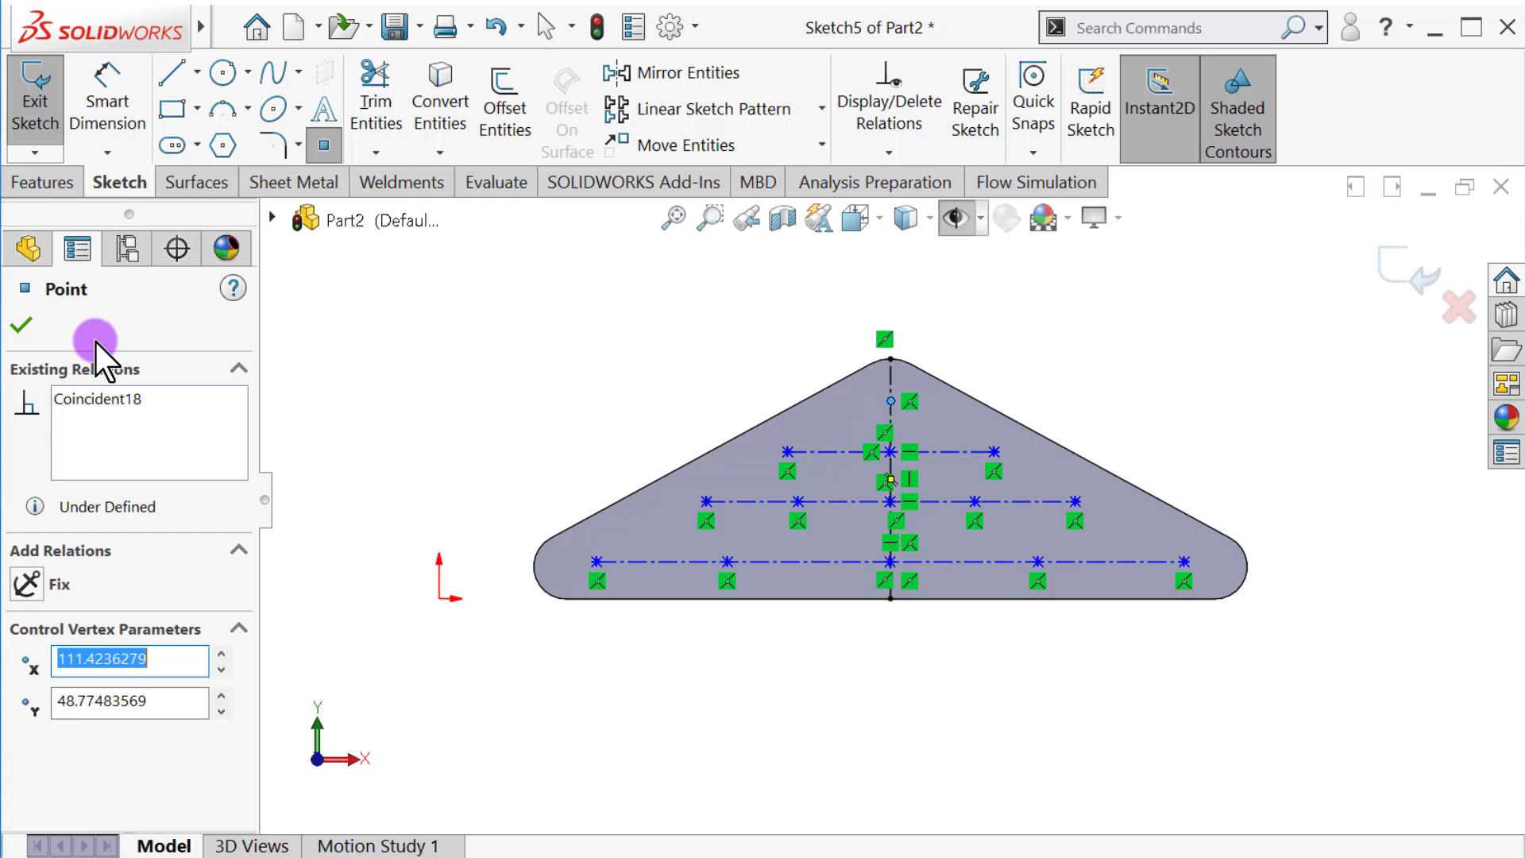
pyautogui.click(24, 322)
pyautogui.click(1402, 270)
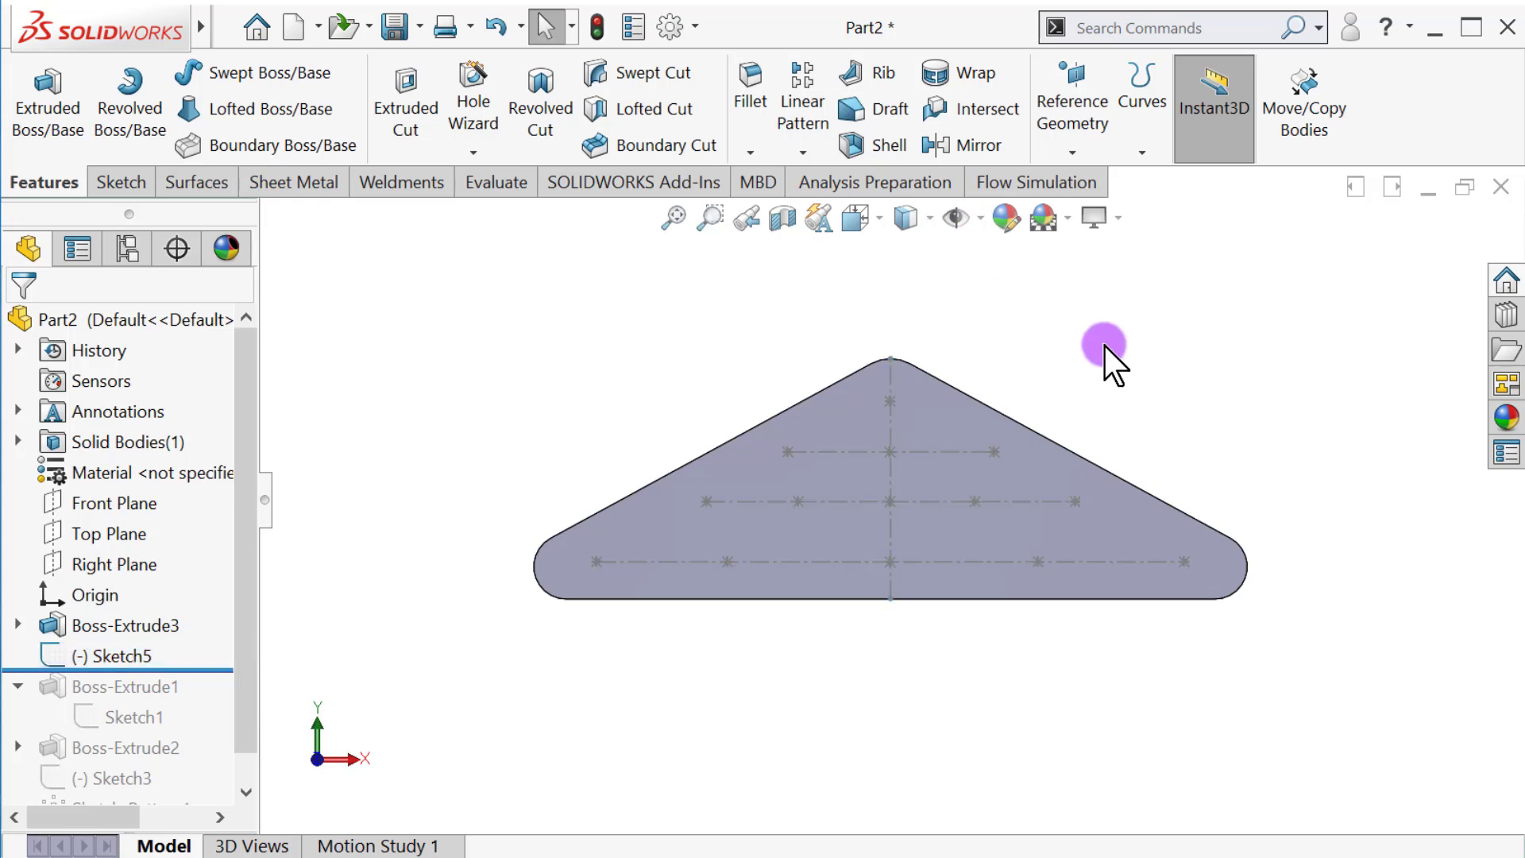
# - Start a sketch on the plate's front face and draw a three-sided polygon, about 5.4 mm inscribed circle, centred on the lowest row's leftmost point
pyautogui.click(667, 521)
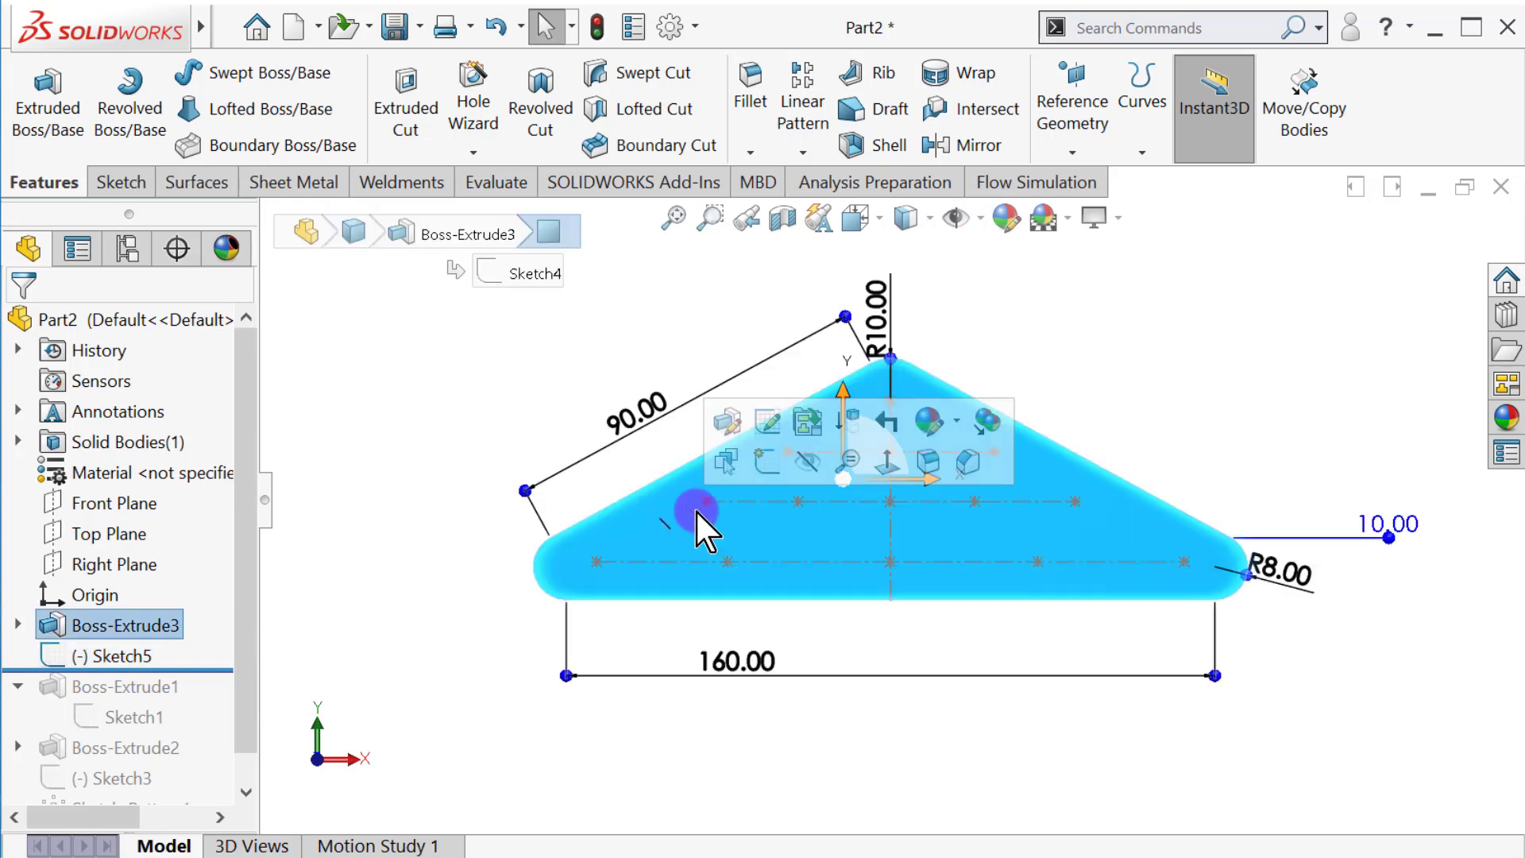
pyautogui.click(766, 463)
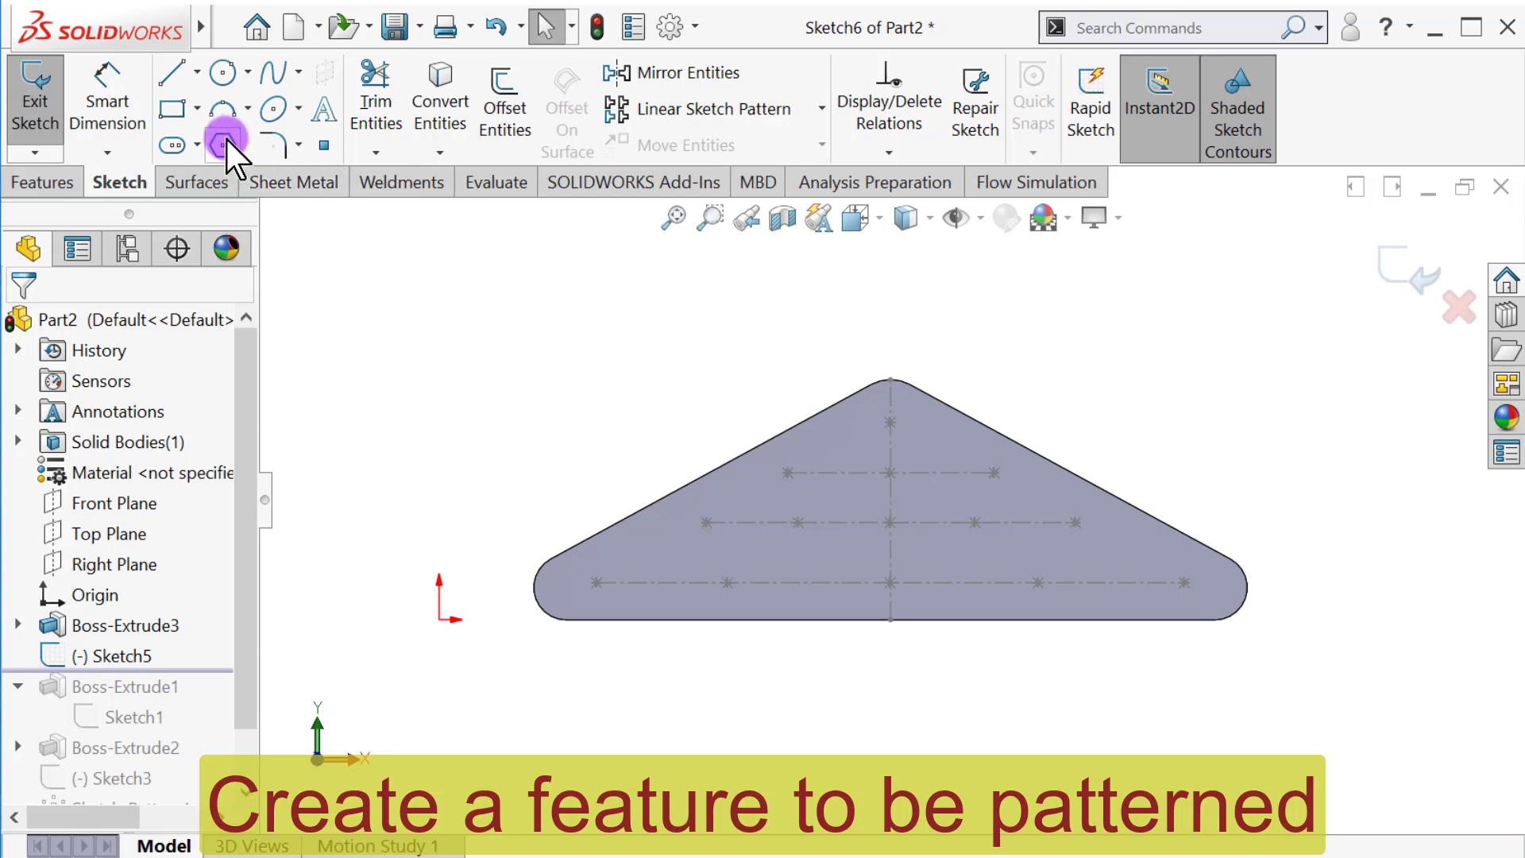
pyautogui.click(222, 145)
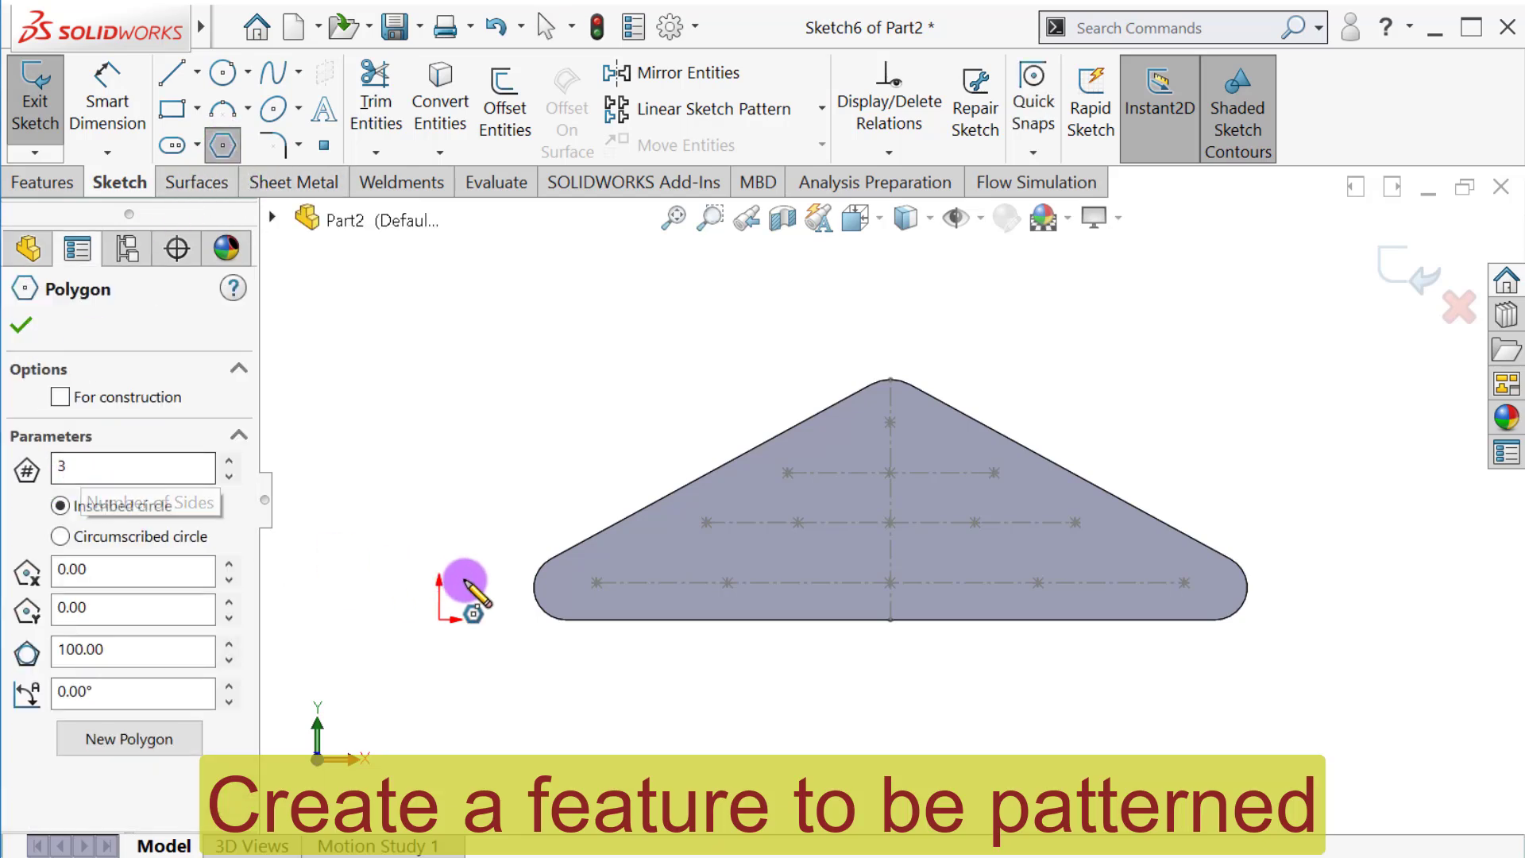
pyautogui.click(598, 583)
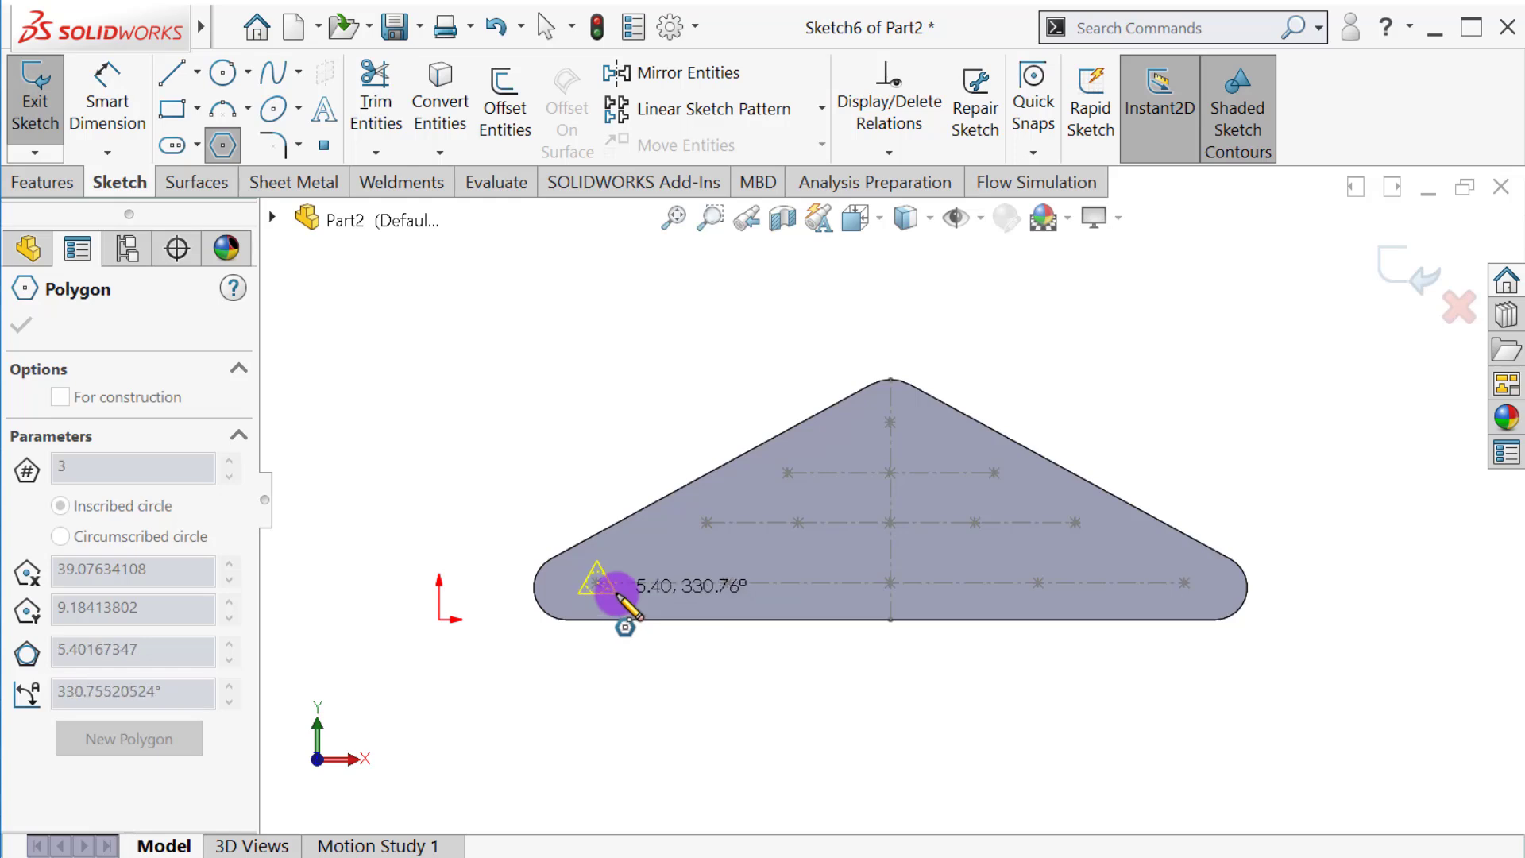
pyautogui.click(617, 594)
pyautogui.press('Escape')
# - Add a horizontal relation to the base edge of the small triangle
pyautogui.scroll(-3, 583, 601)
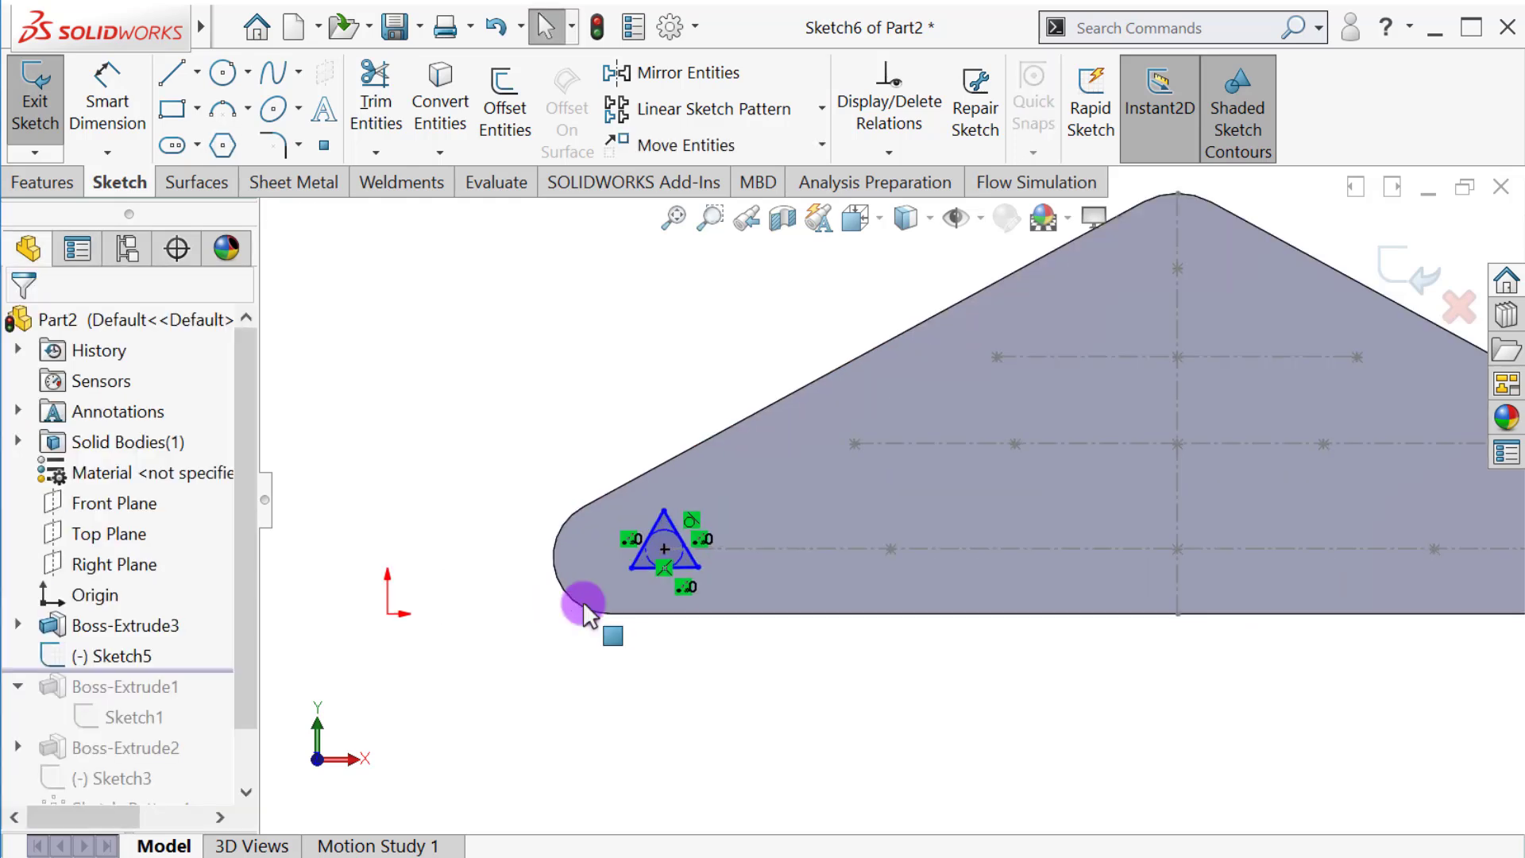
pyautogui.click(638, 568)
pyautogui.click(696, 467)
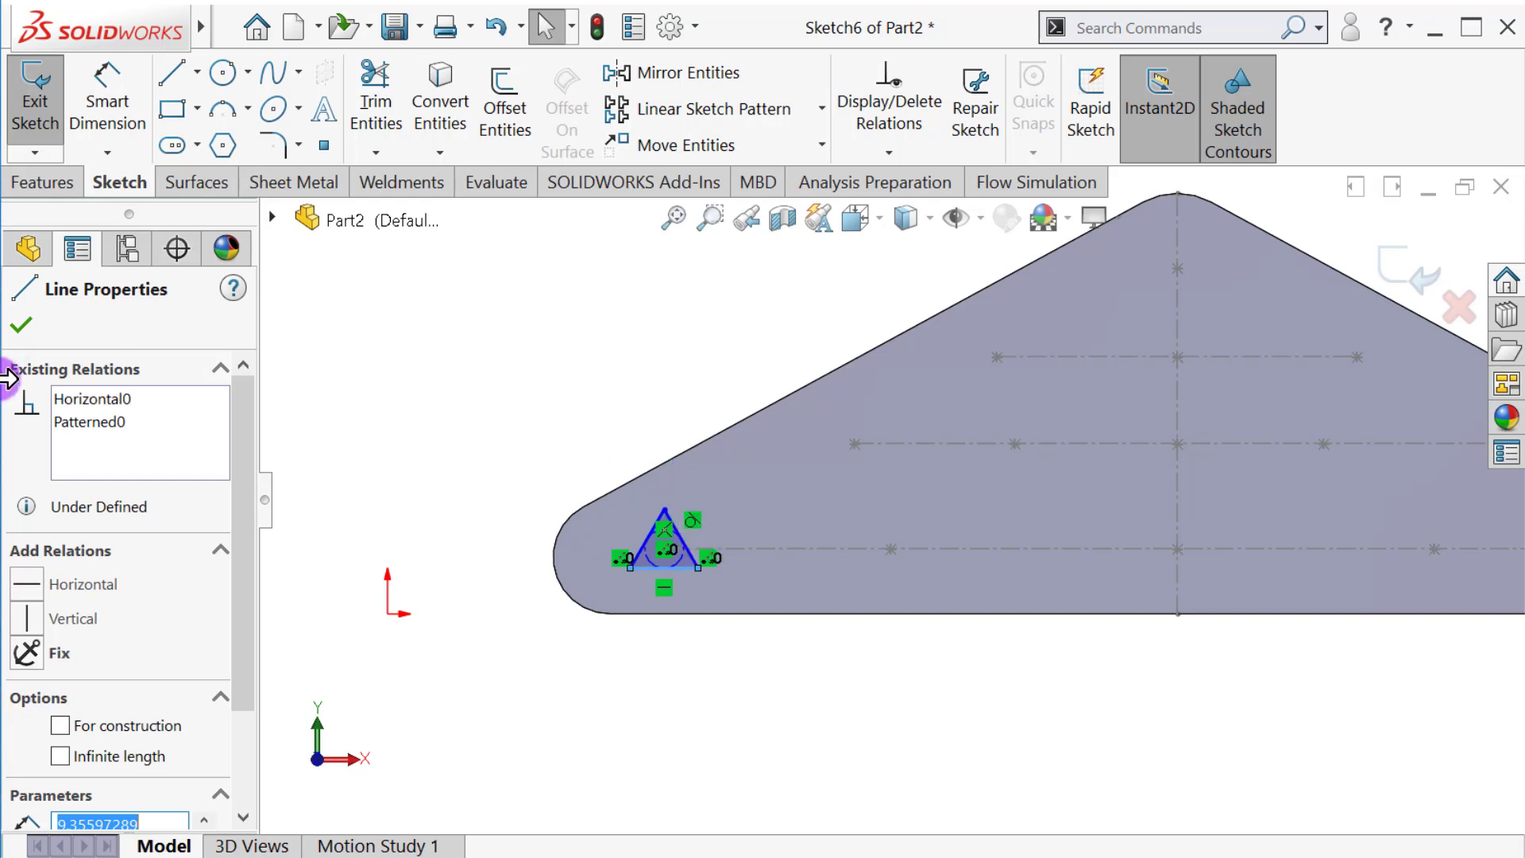
pyautogui.click(21, 325)
# - Dimension the small triangle's inscribed circle with a diameter of 5 mm
pyautogui.click(107, 93)
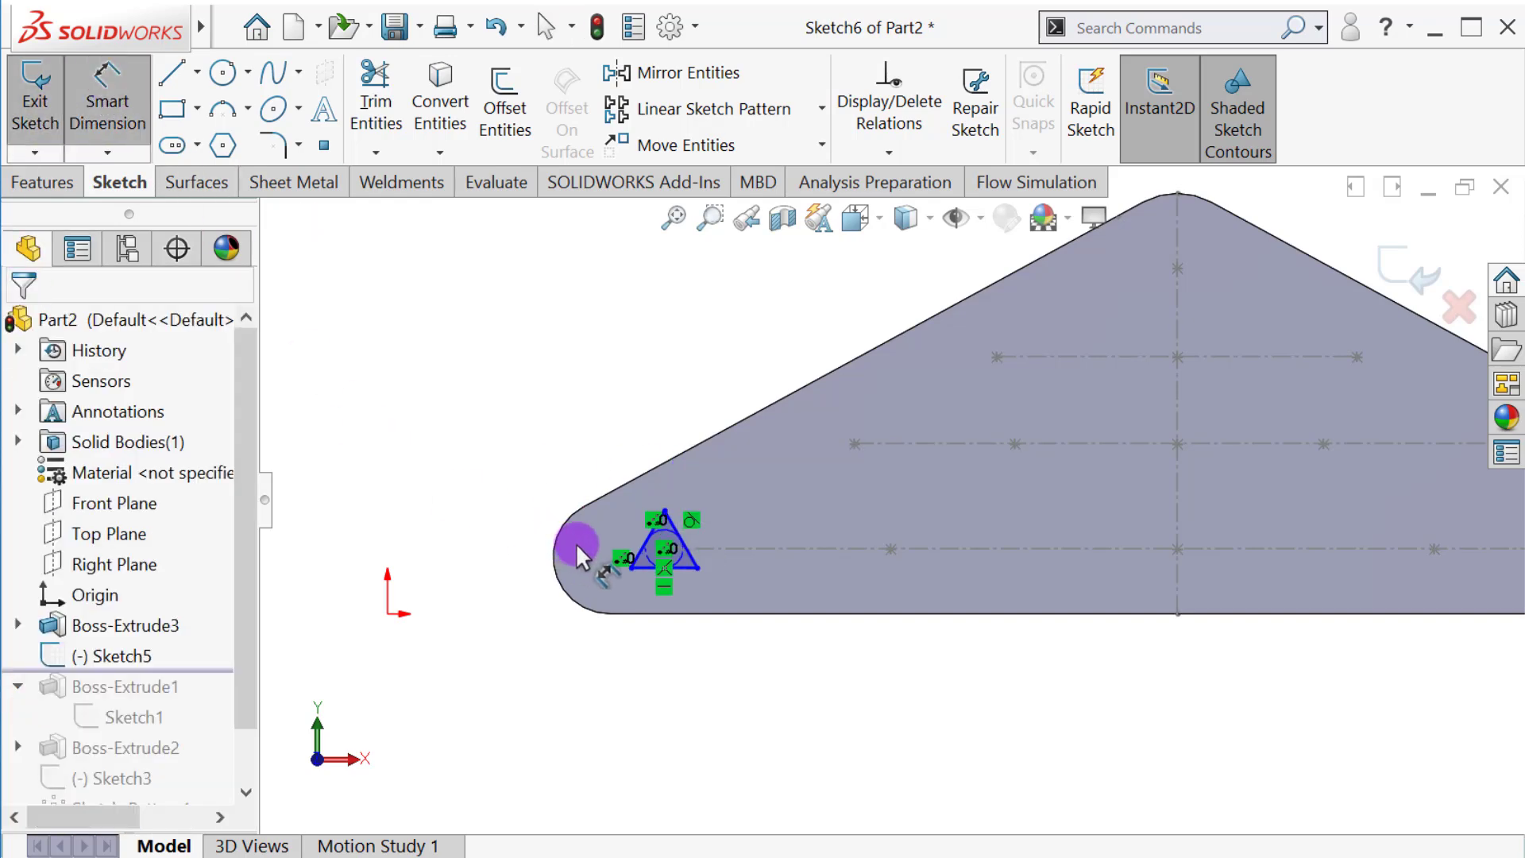
pyautogui.click(642, 554)
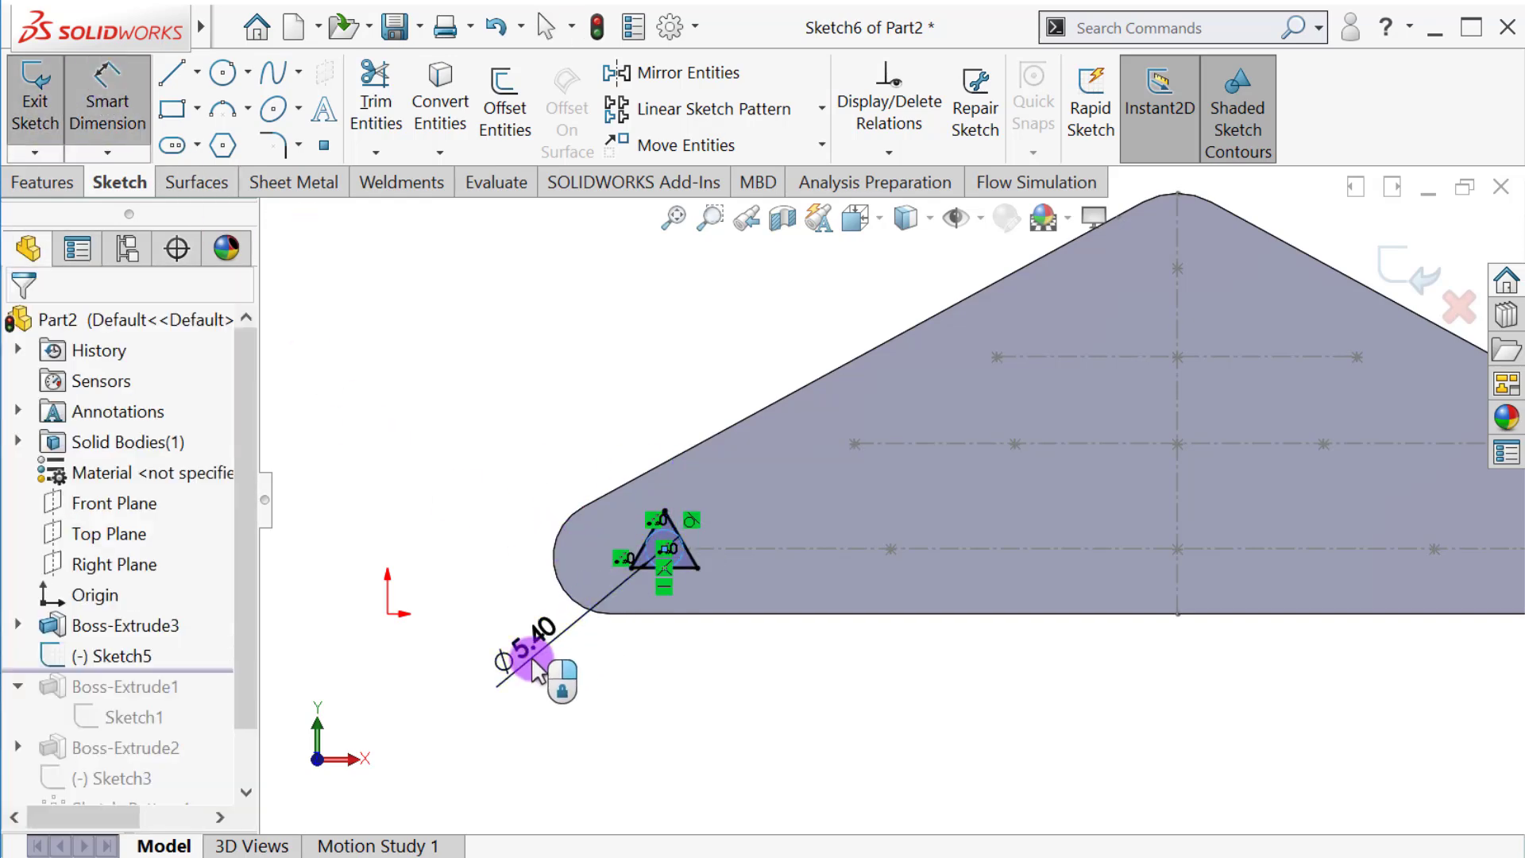
pyautogui.click(534, 667)
pyautogui.write('5.00mm')
pyautogui.press('Return')
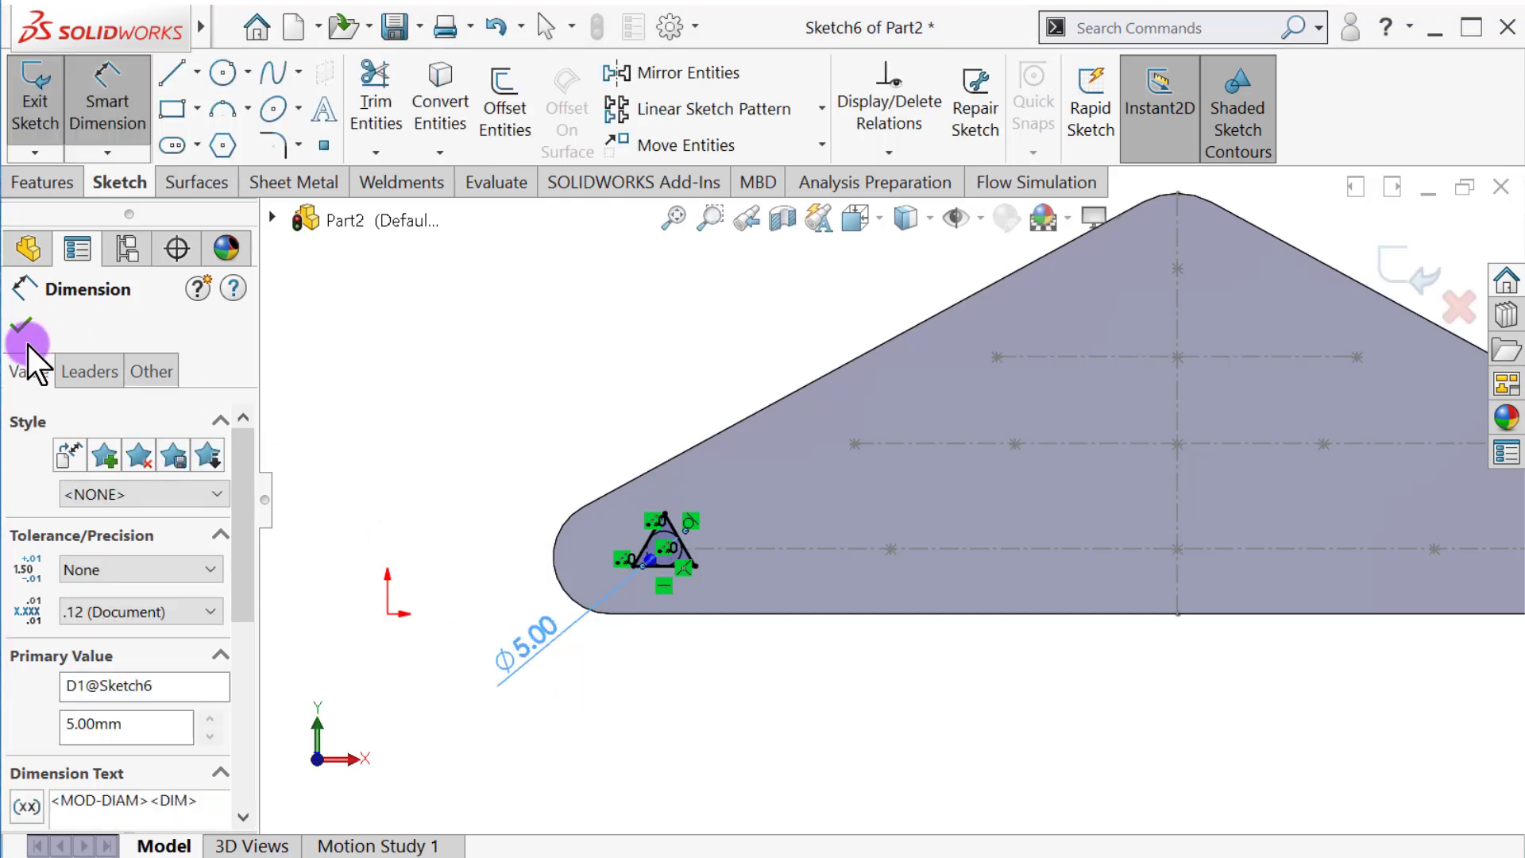
pyautogui.click(20, 324)
# - Exit the sketch and extrude the small triangle as a 5 mm blind boss merged with the plate
pyautogui.scroll(2, 622, 575)
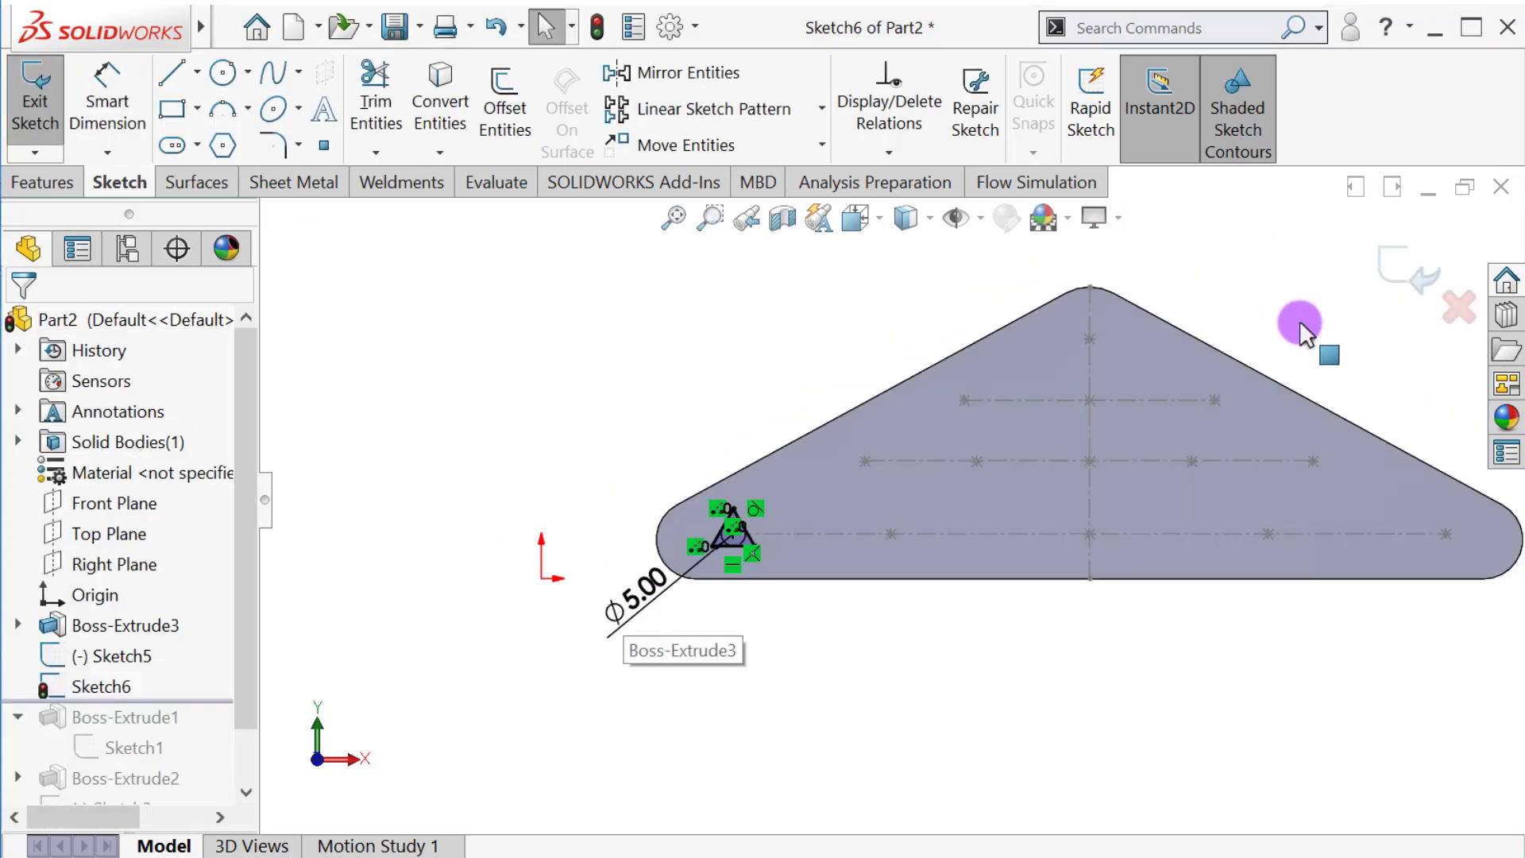
pyautogui.click(1385, 267)
pyautogui.moveTo(644, 355); pyautogui.dragTo(688, 436, button='middle')
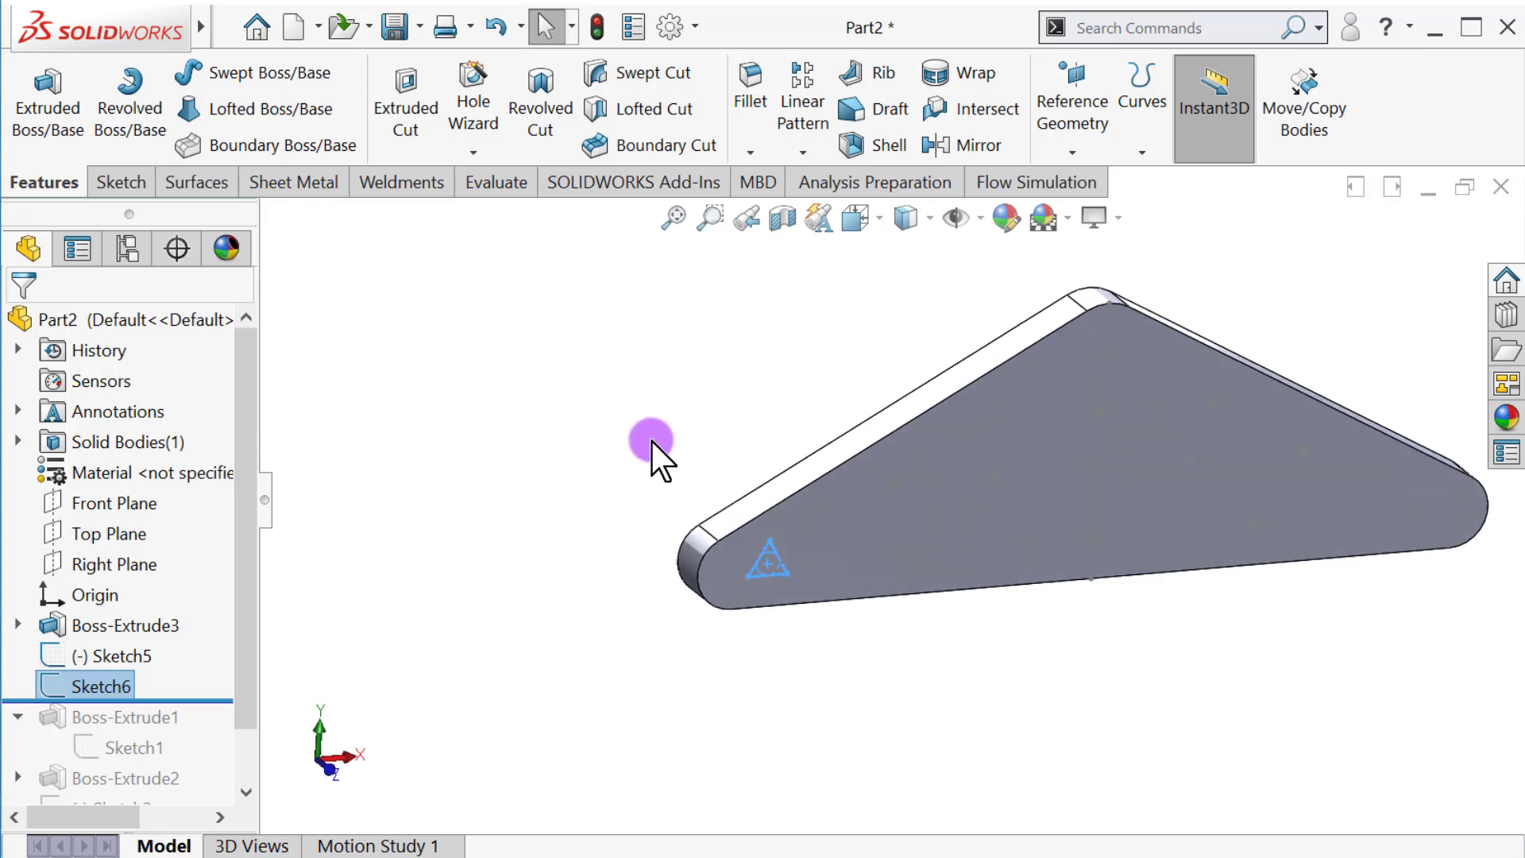
pyautogui.scroll(3, 649, 446)
pyautogui.scroll(-2, 1149, 374)
pyautogui.click(38, 94)
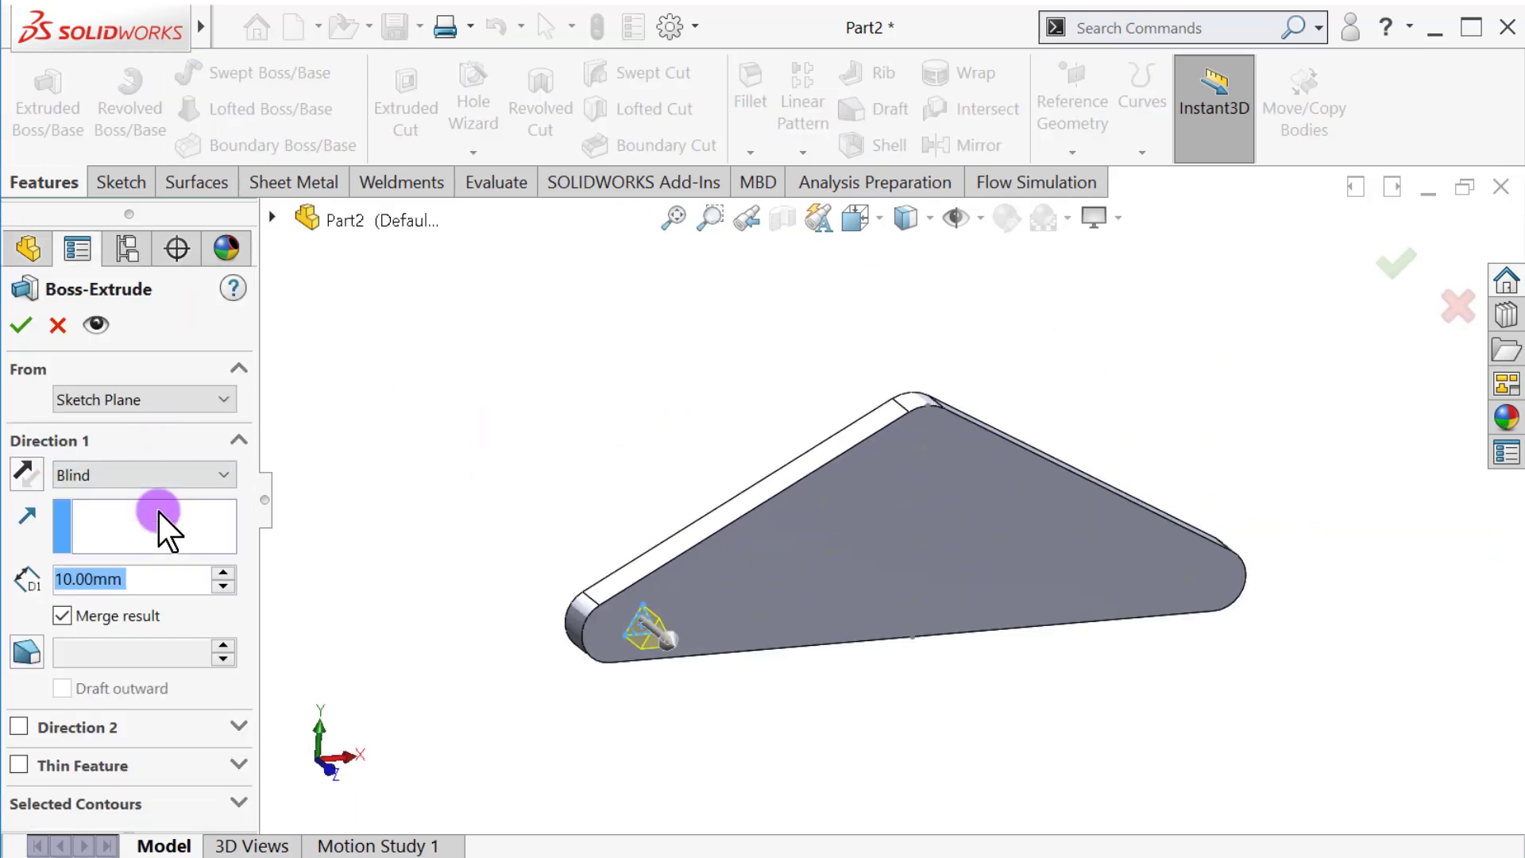
pyautogui.write('5')
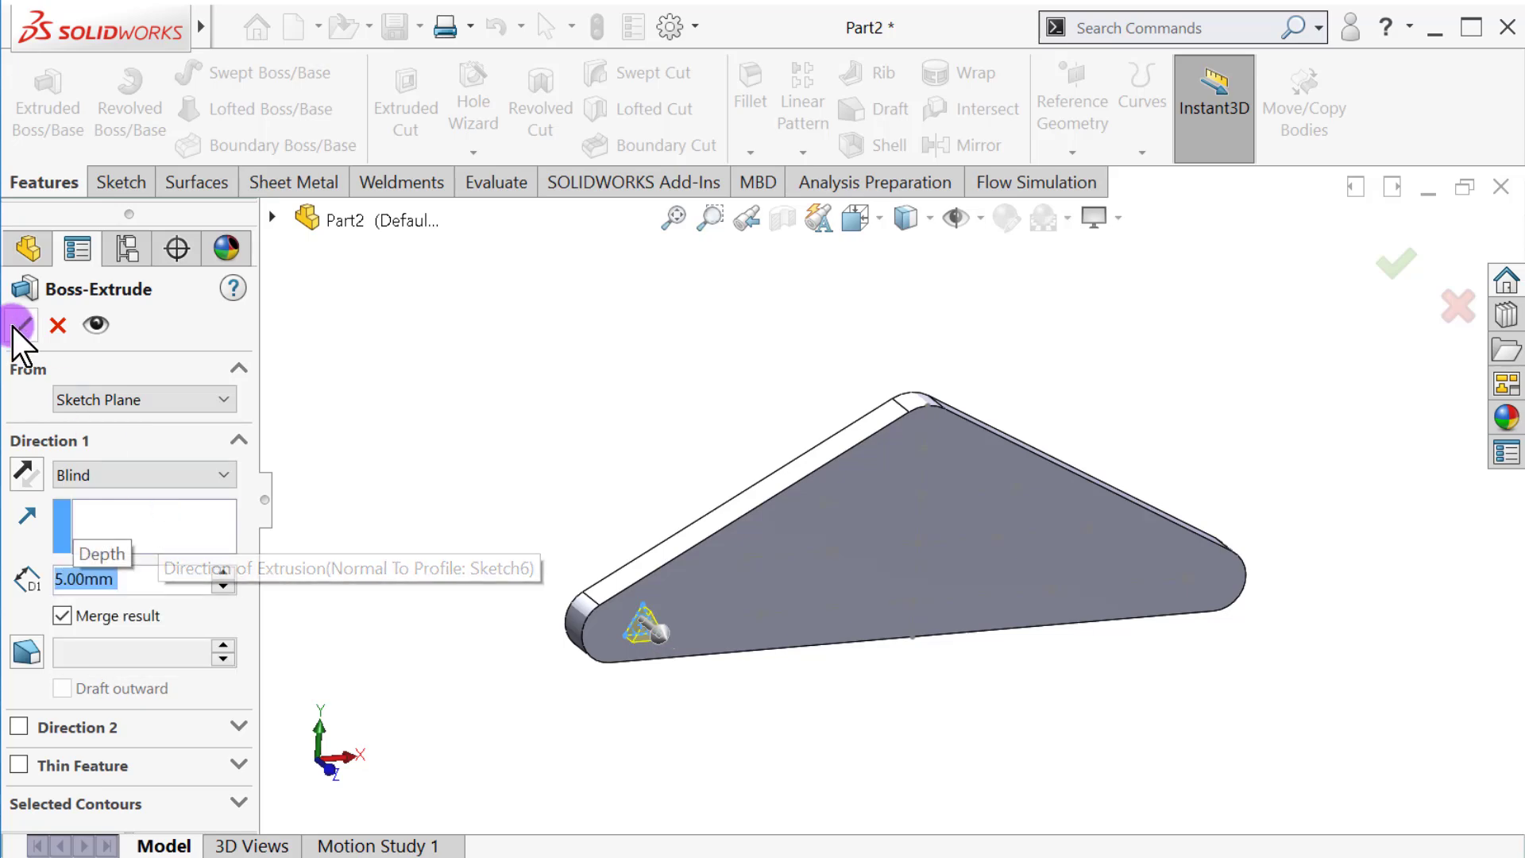
pyautogui.click(20, 324)
# - Create a sketch driven pattern of the small triangular boss on the points of Sketch5, using the centroid as reference point
pyautogui.moveTo(501, 479); pyautogui.dragTo(493, 435, button='middle')
pyautogui.click(156, 687)
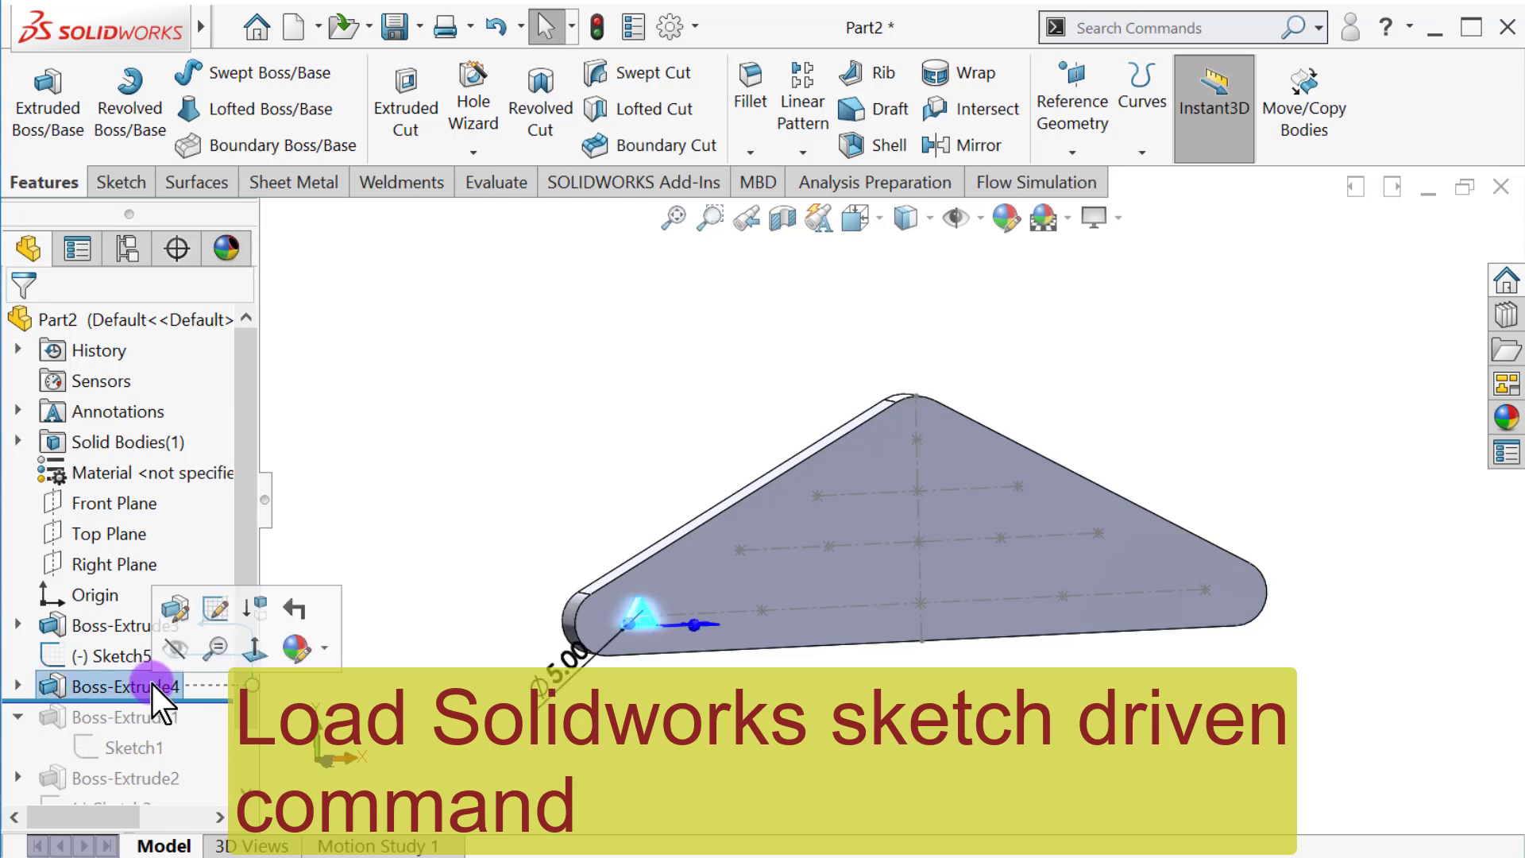
pyautogui.click(803, 152)
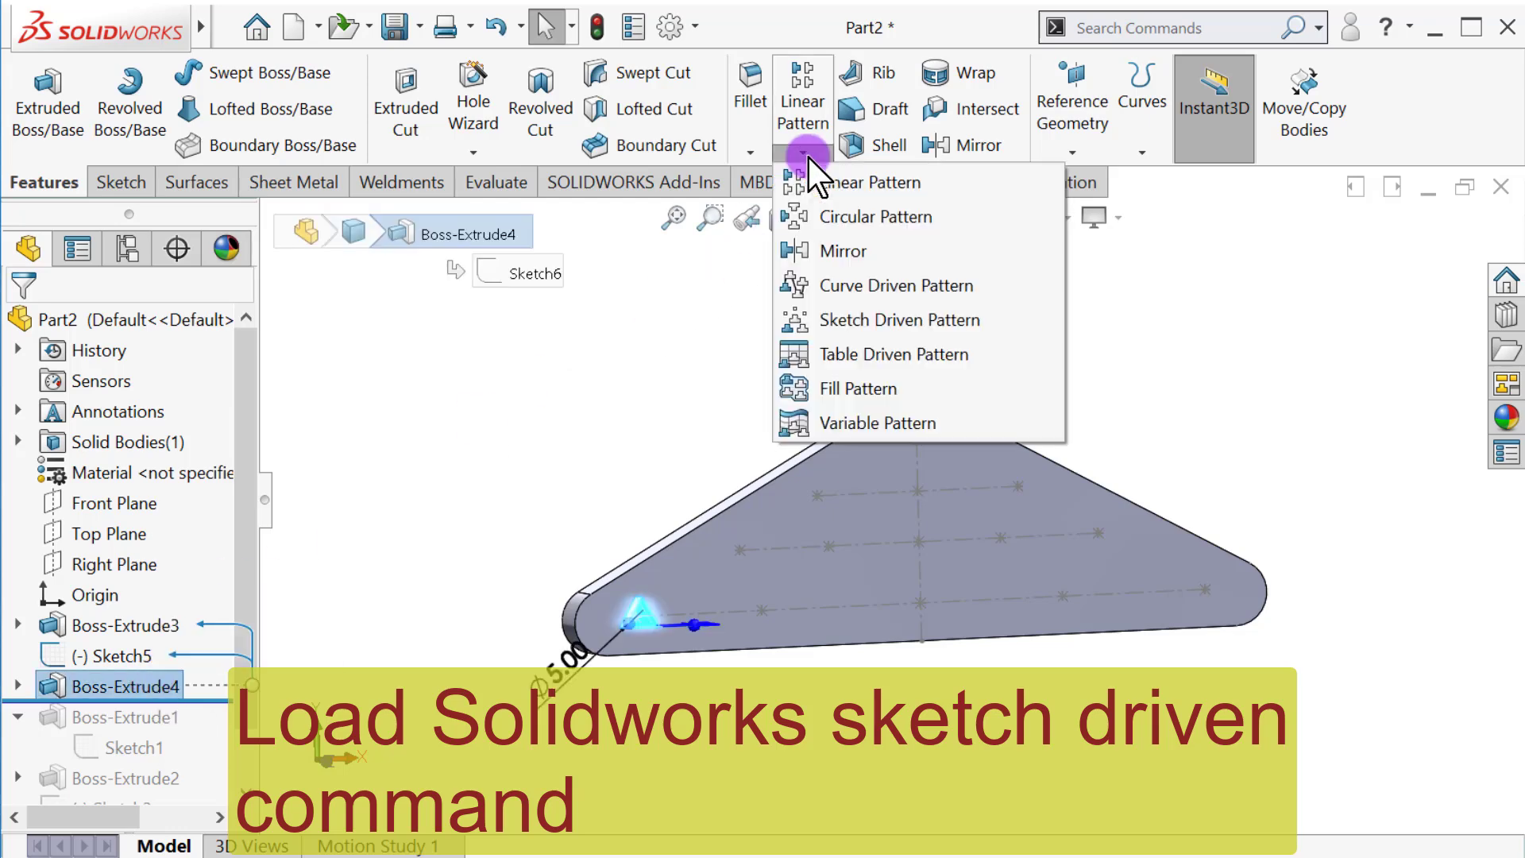
pyautogui.click(857, 320)
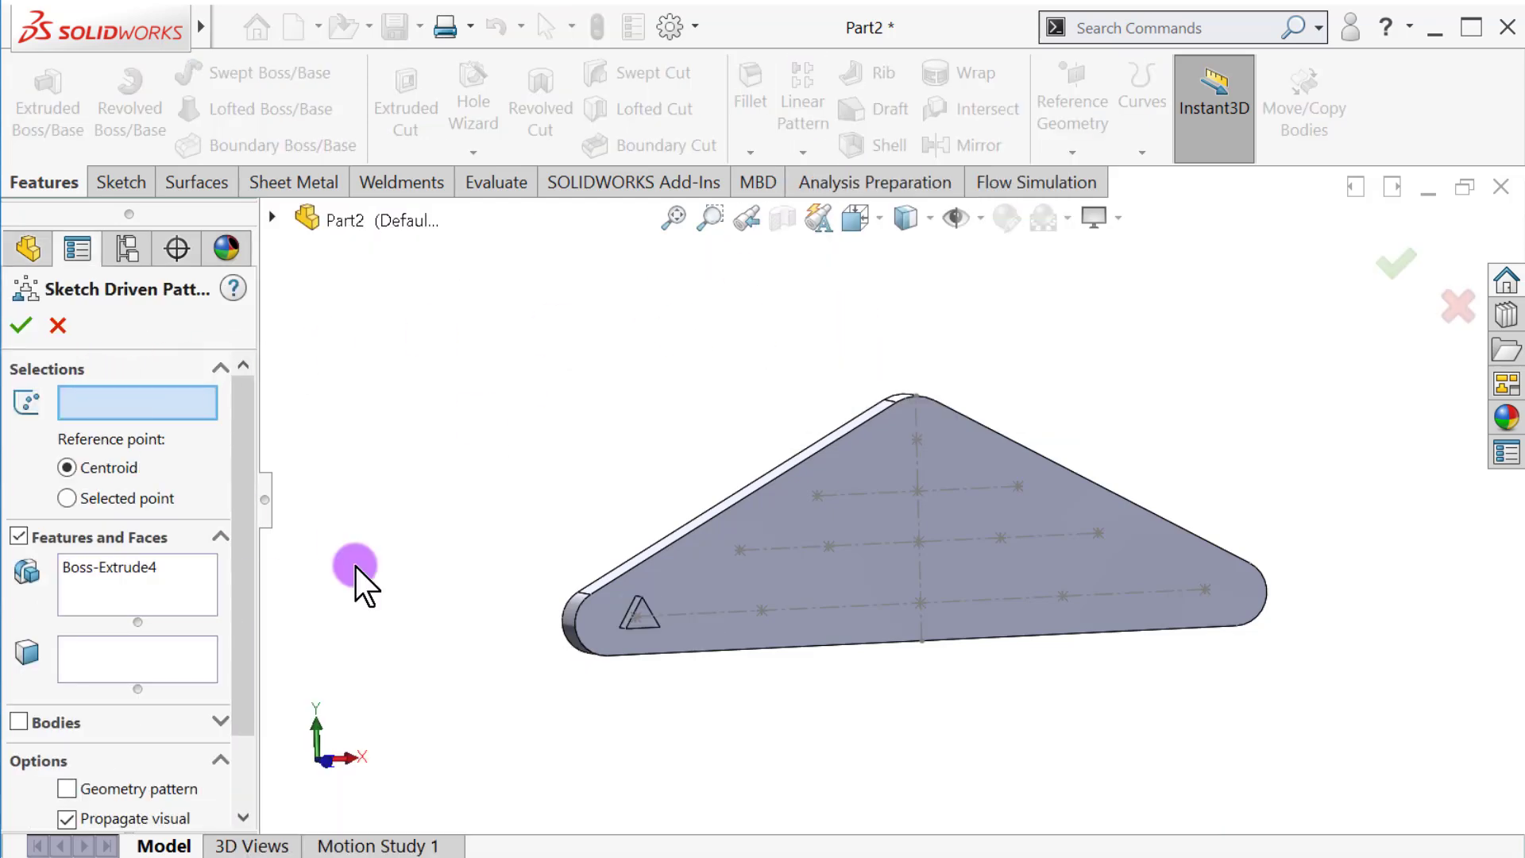
pyautogui.click(763, 614)
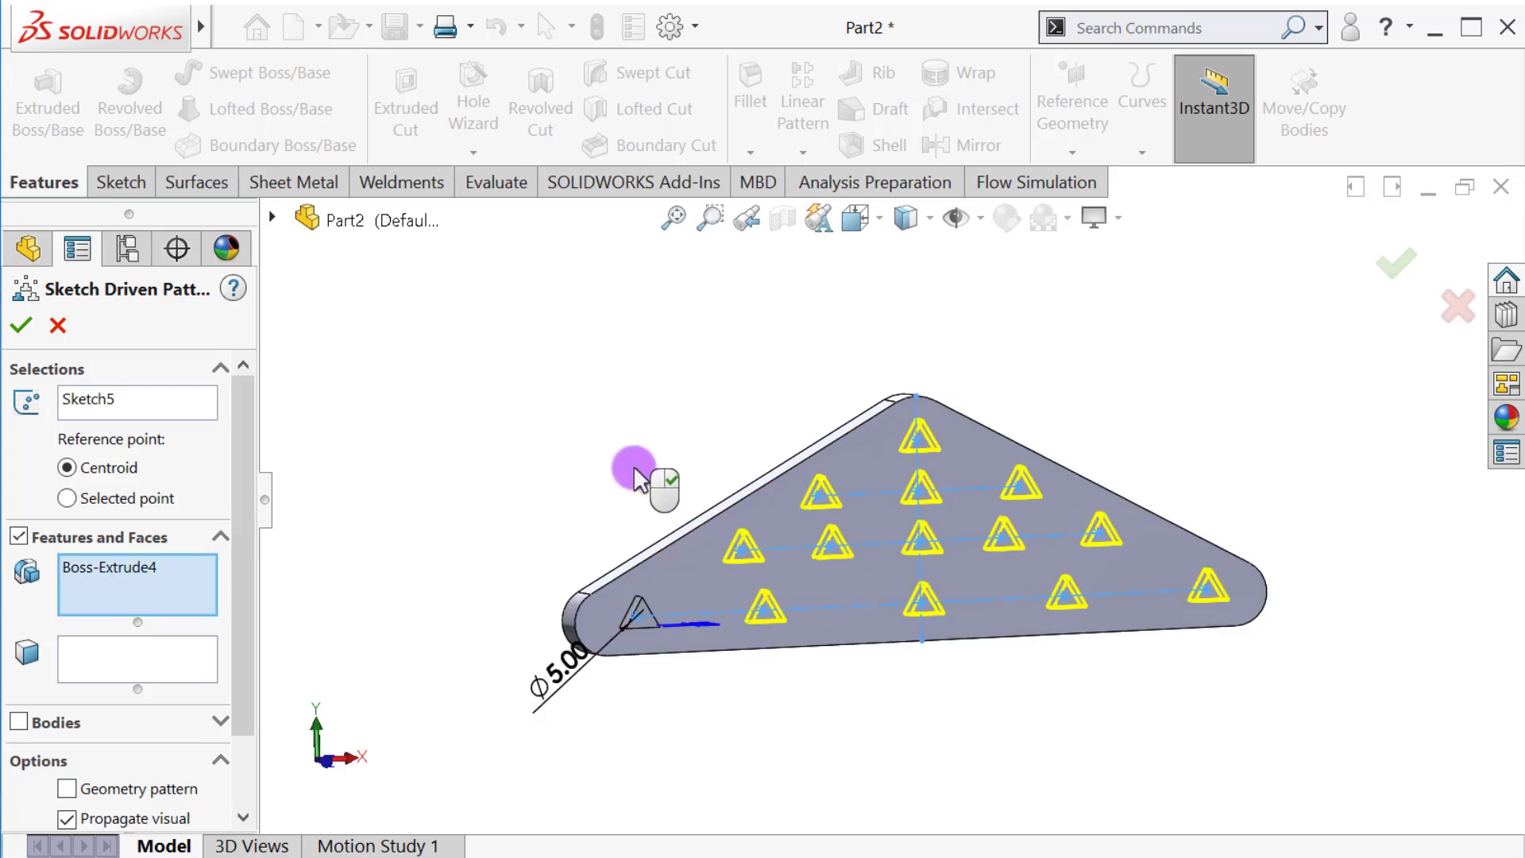
pyautogui.moveTo(631, 467)
pyautogui.mouseDown(button='middle')
pyautogui.moveTo(587, 423)
pyautogui.moveTo(607, 443)
pyautogui.moveTo(582, 517)
pyautogui.moveTo(623, 439)
pyautogui.moveTo(643, 476)
pyautogui.mouseUp(button='middle')
pyautogui.scroll(-3, 973, 648)
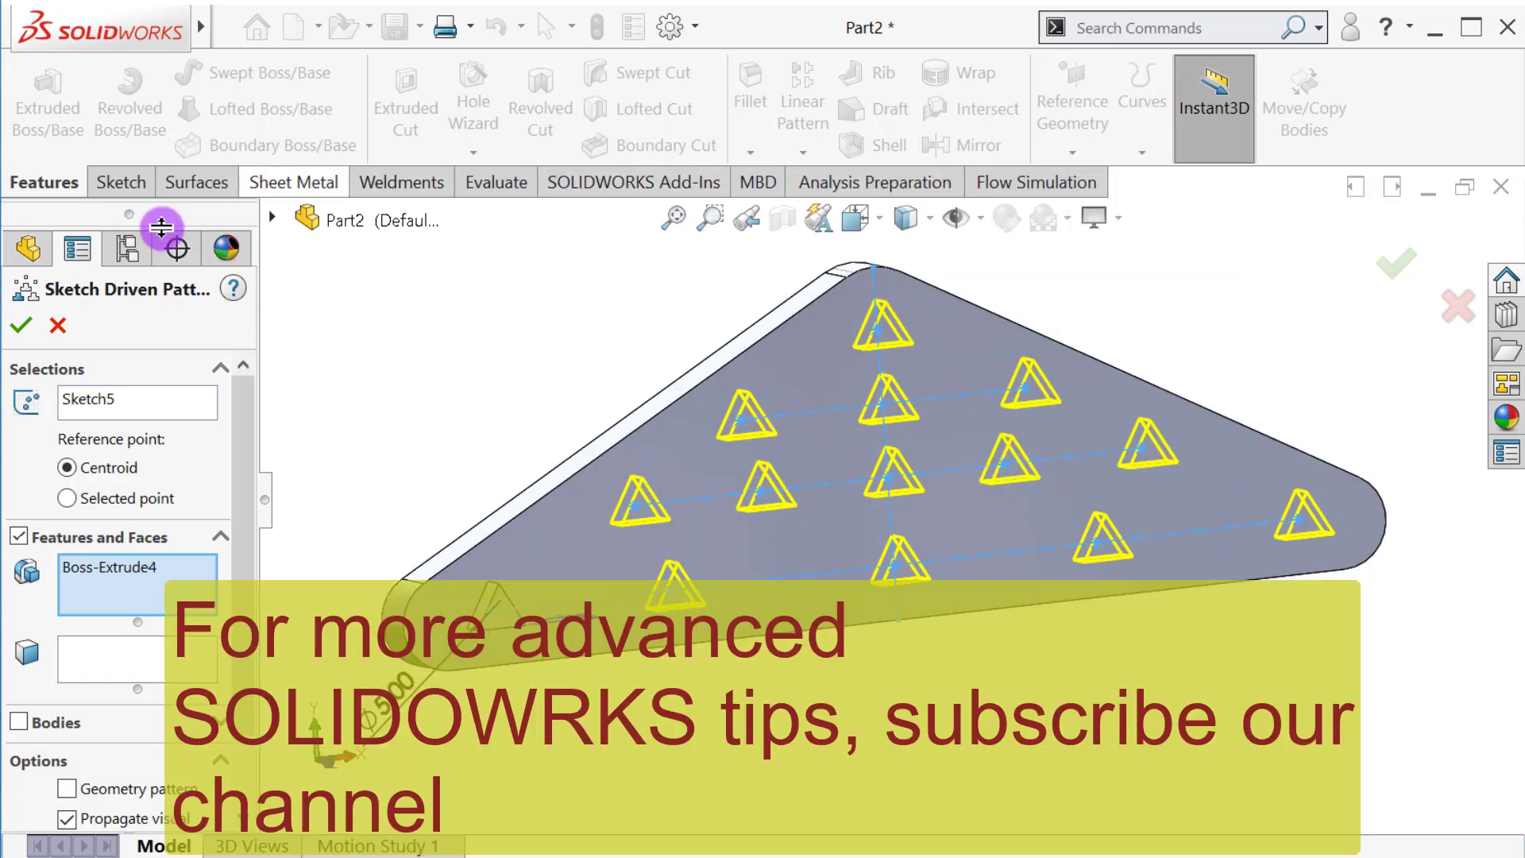
pyautogui.click(24, 325)
# - Apply an orange color from the standard swatches to the original small triangular boss, Boss-Extrude4
pyautogui.moveTo(545, 408)
pyautogui.mouseDown(button='middle')
pyautogui.moveTo(527, 384)
pyautogui.moveTo(561, 408)
pyautogui.mouseUp(button='middle')
pyautogui.click(159, 686)
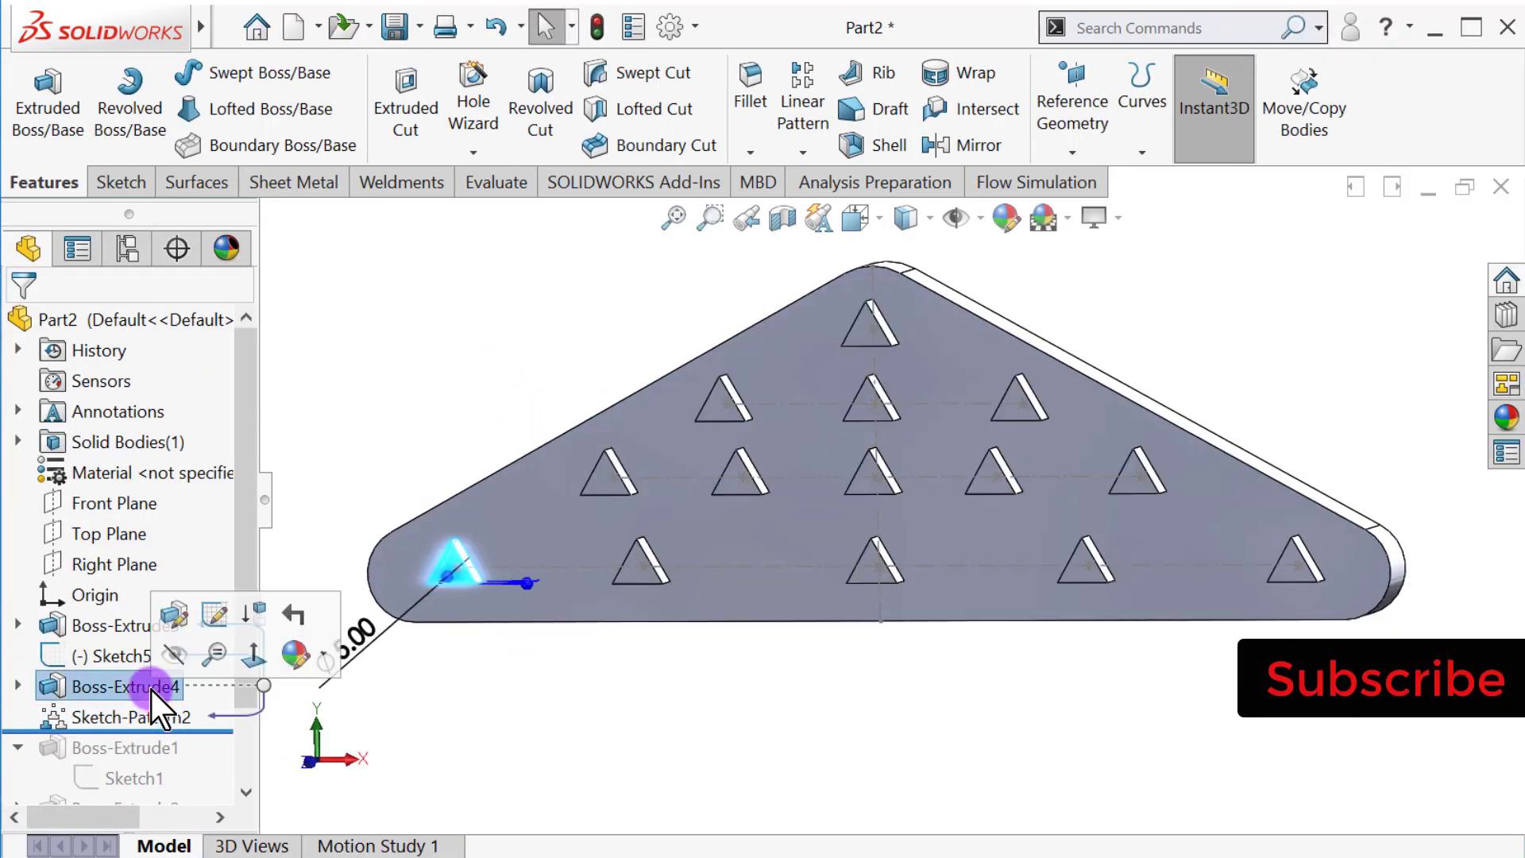
pyautogui.click(314, 665)
pyautogui.click(338, 719)
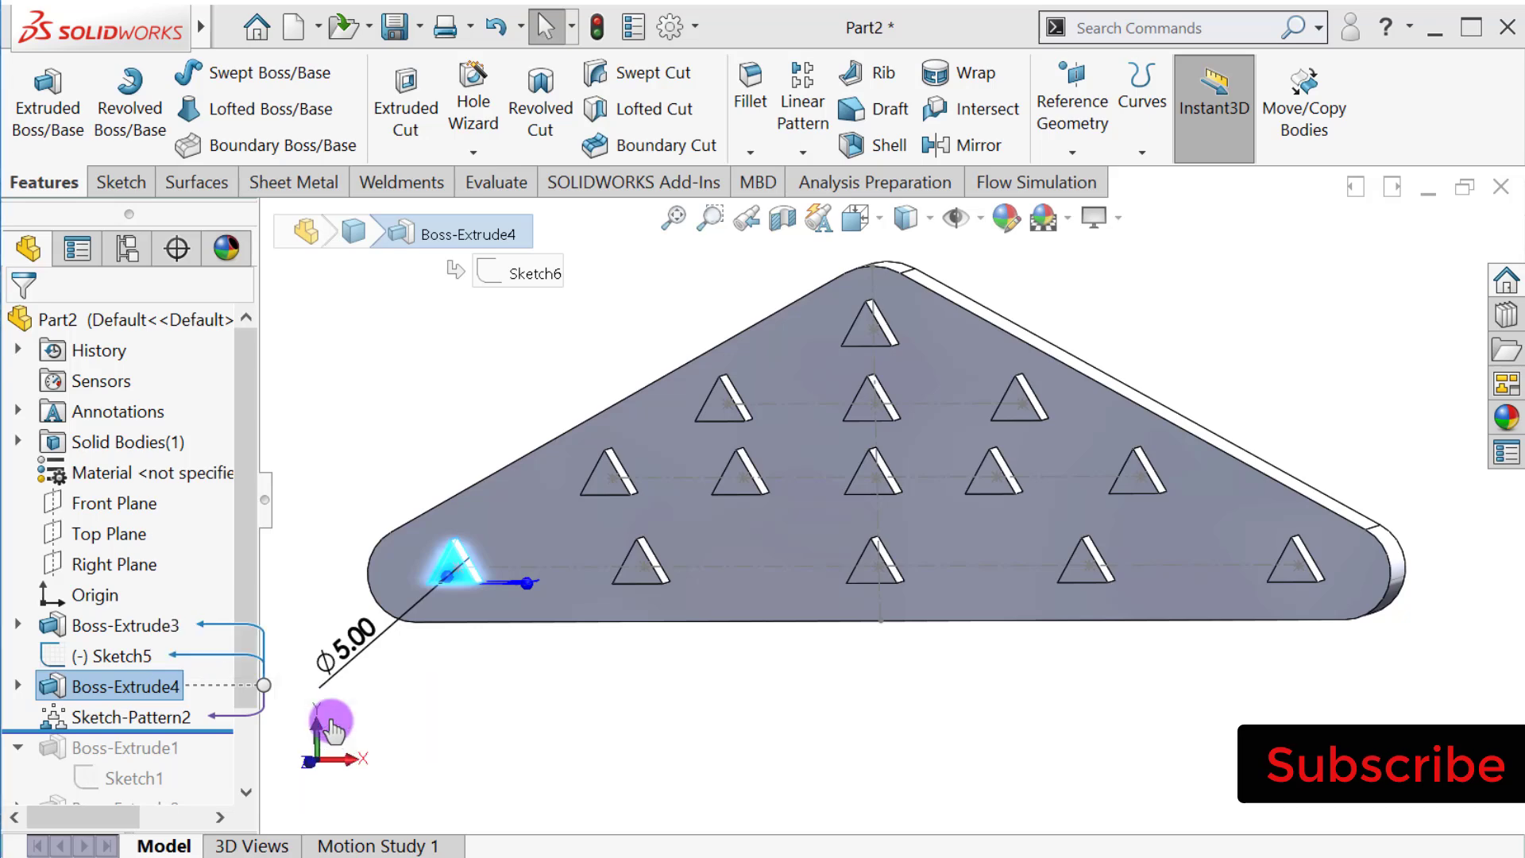
pyautogui.scroll(-3, 245, 592)
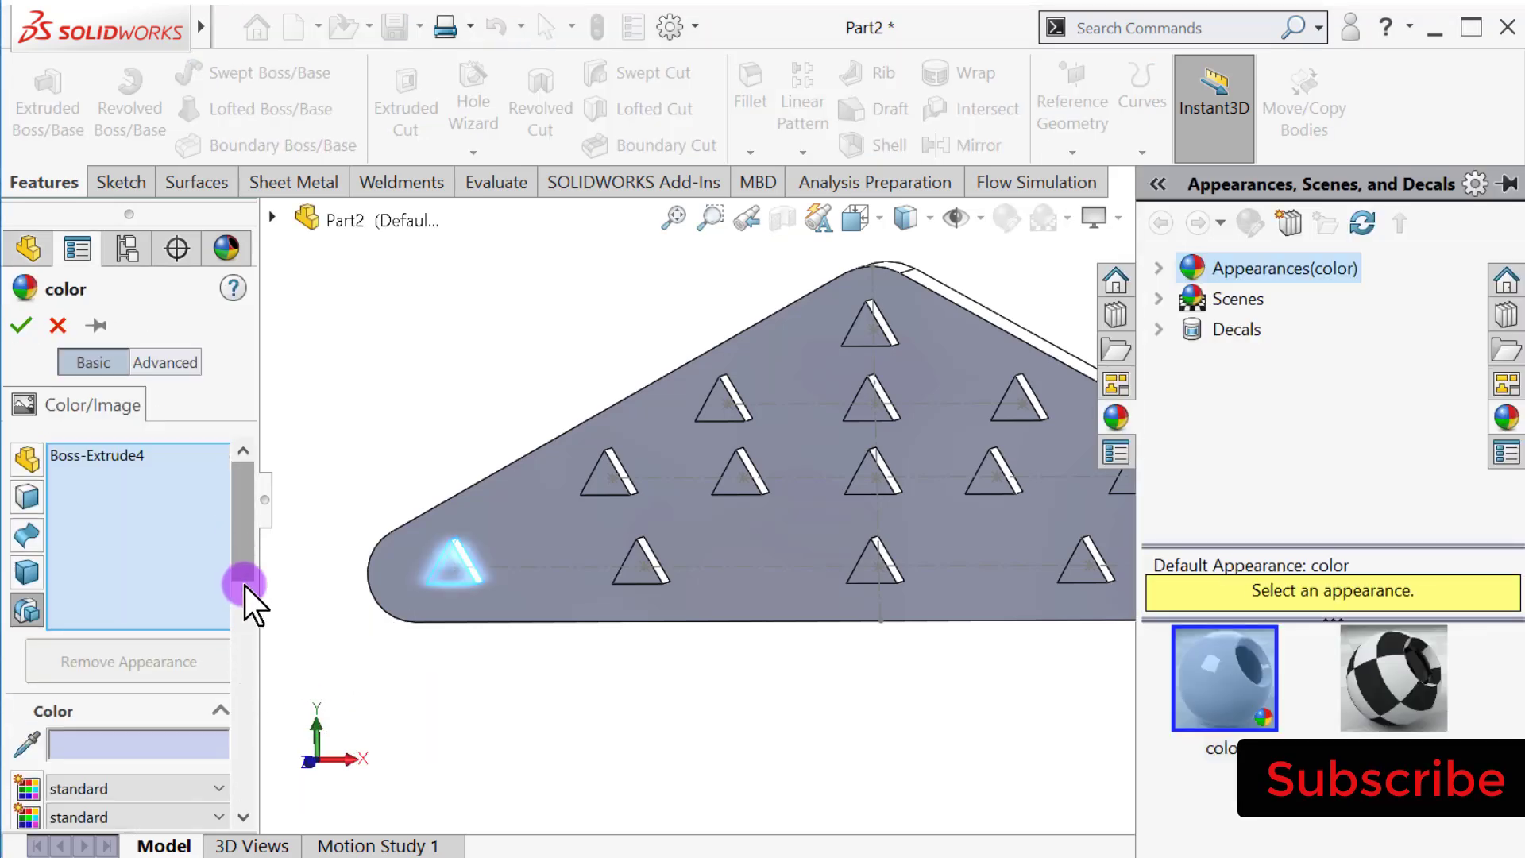
pyautogui.click(77, 626)
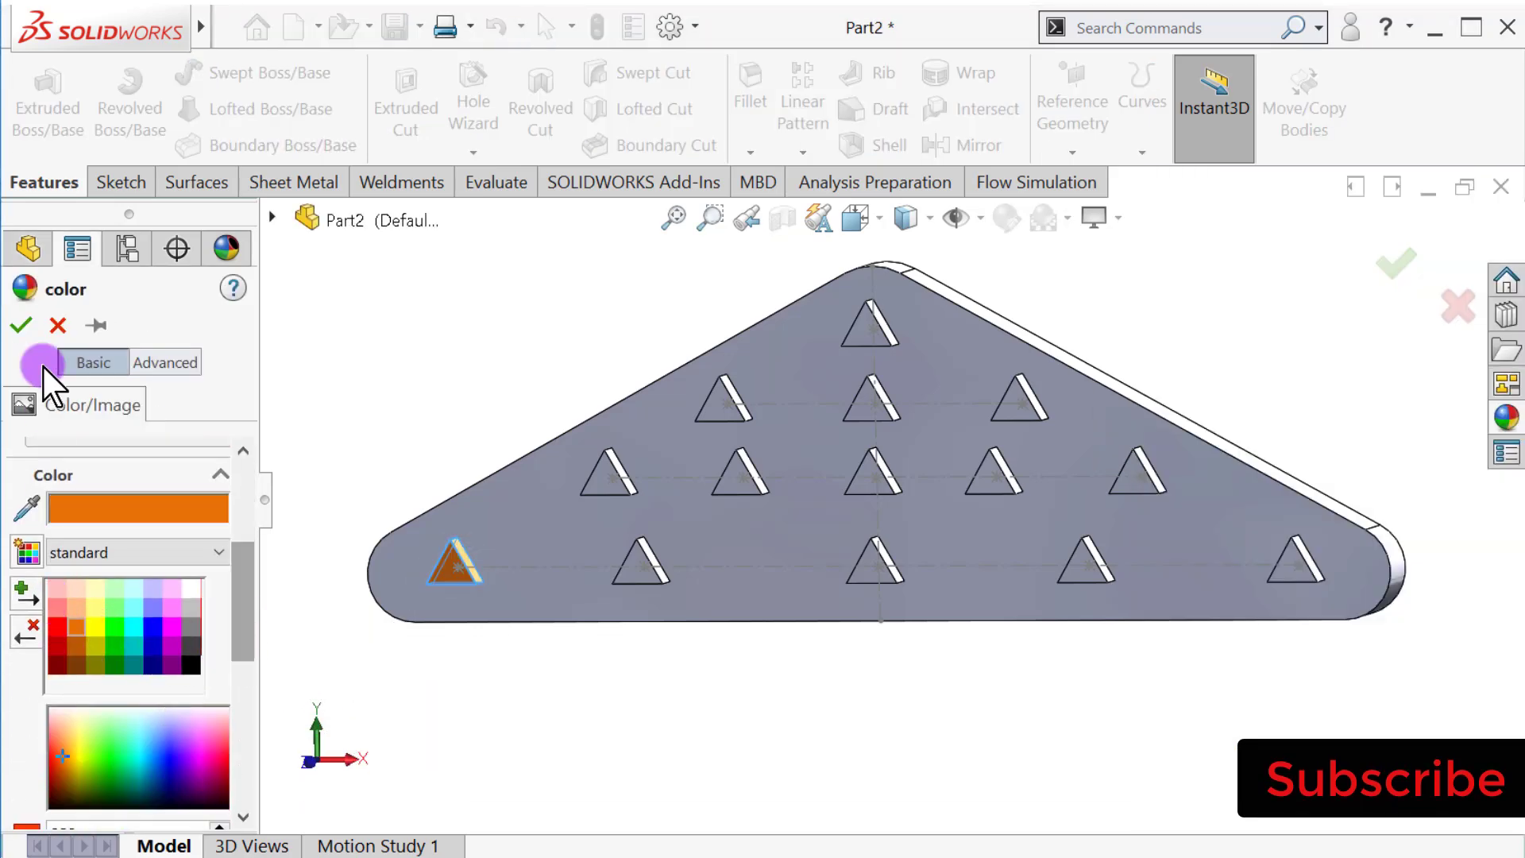
pyautogui.click(21, 324)
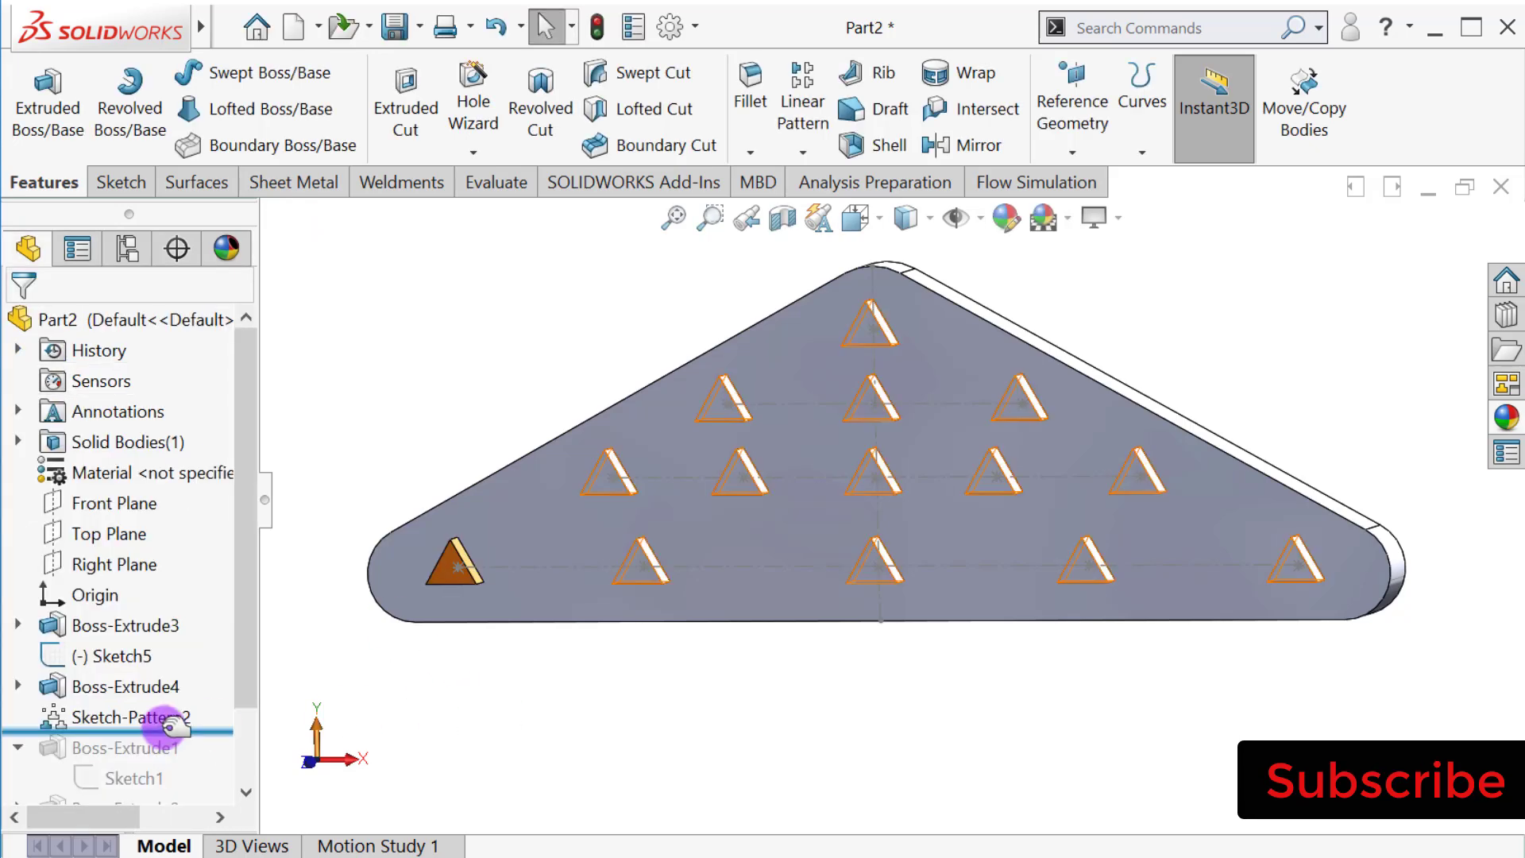
# - Apply the same orange color to the patterned triangular bosses of Sketch-Pattern2
pyautogui.click(151, 717)
pyautogui.click(306, 684)
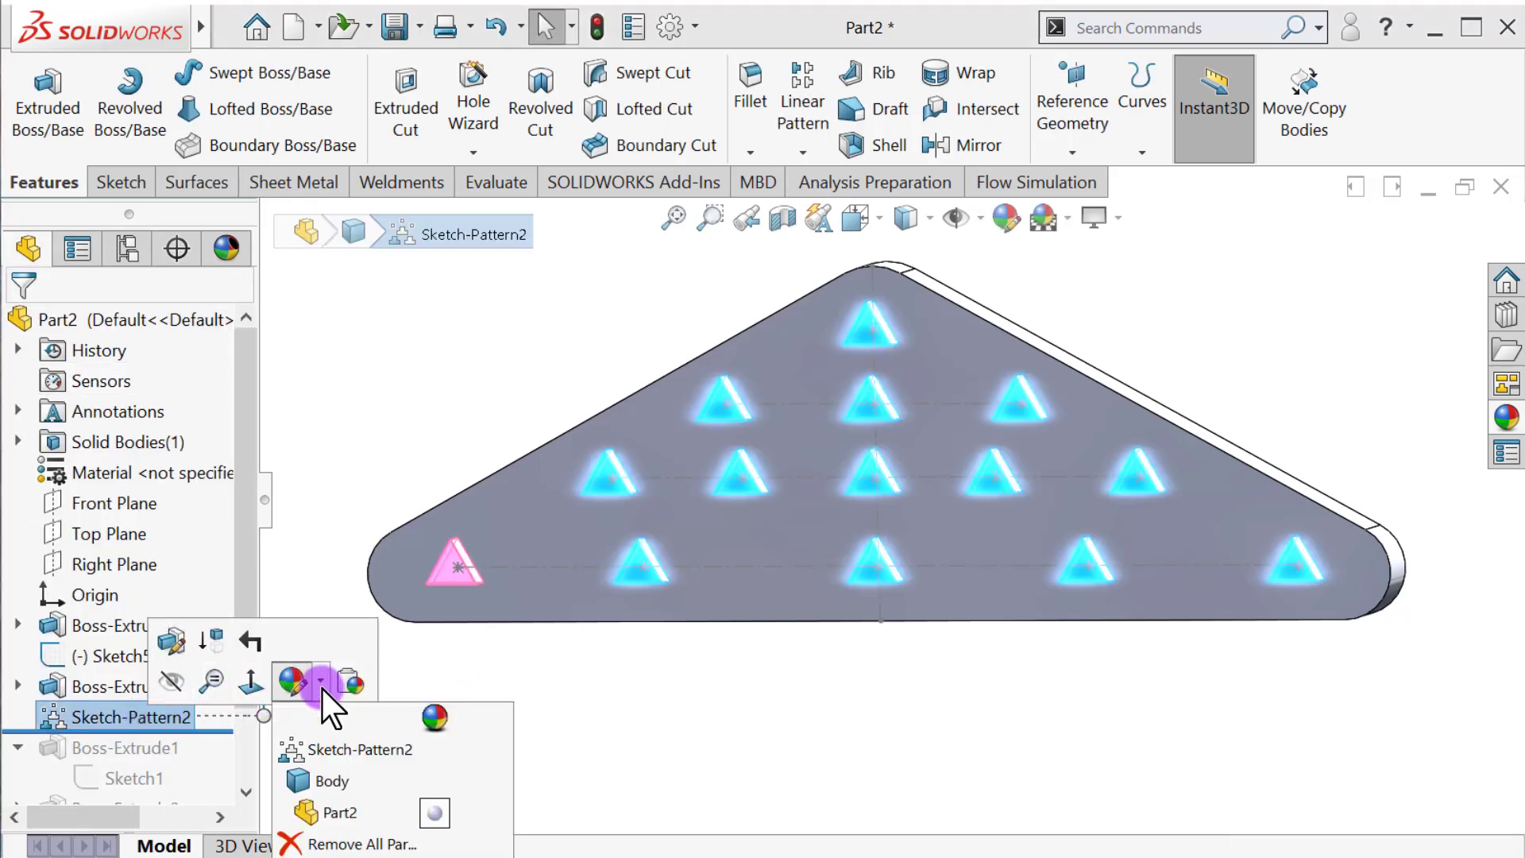
pyautogui.click(333, 747)
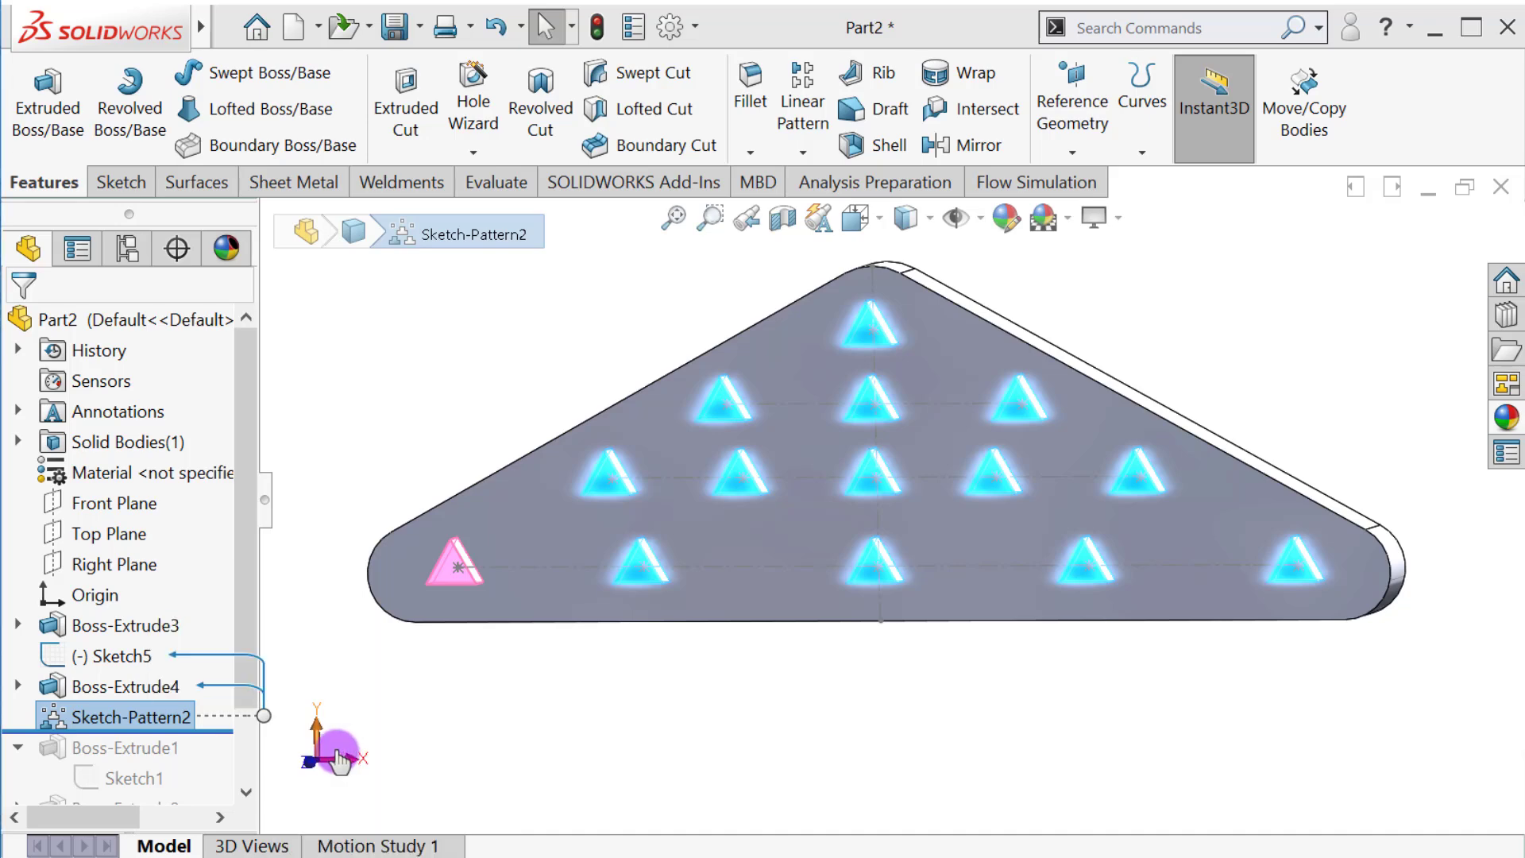
pyautogui.click(243, 627)
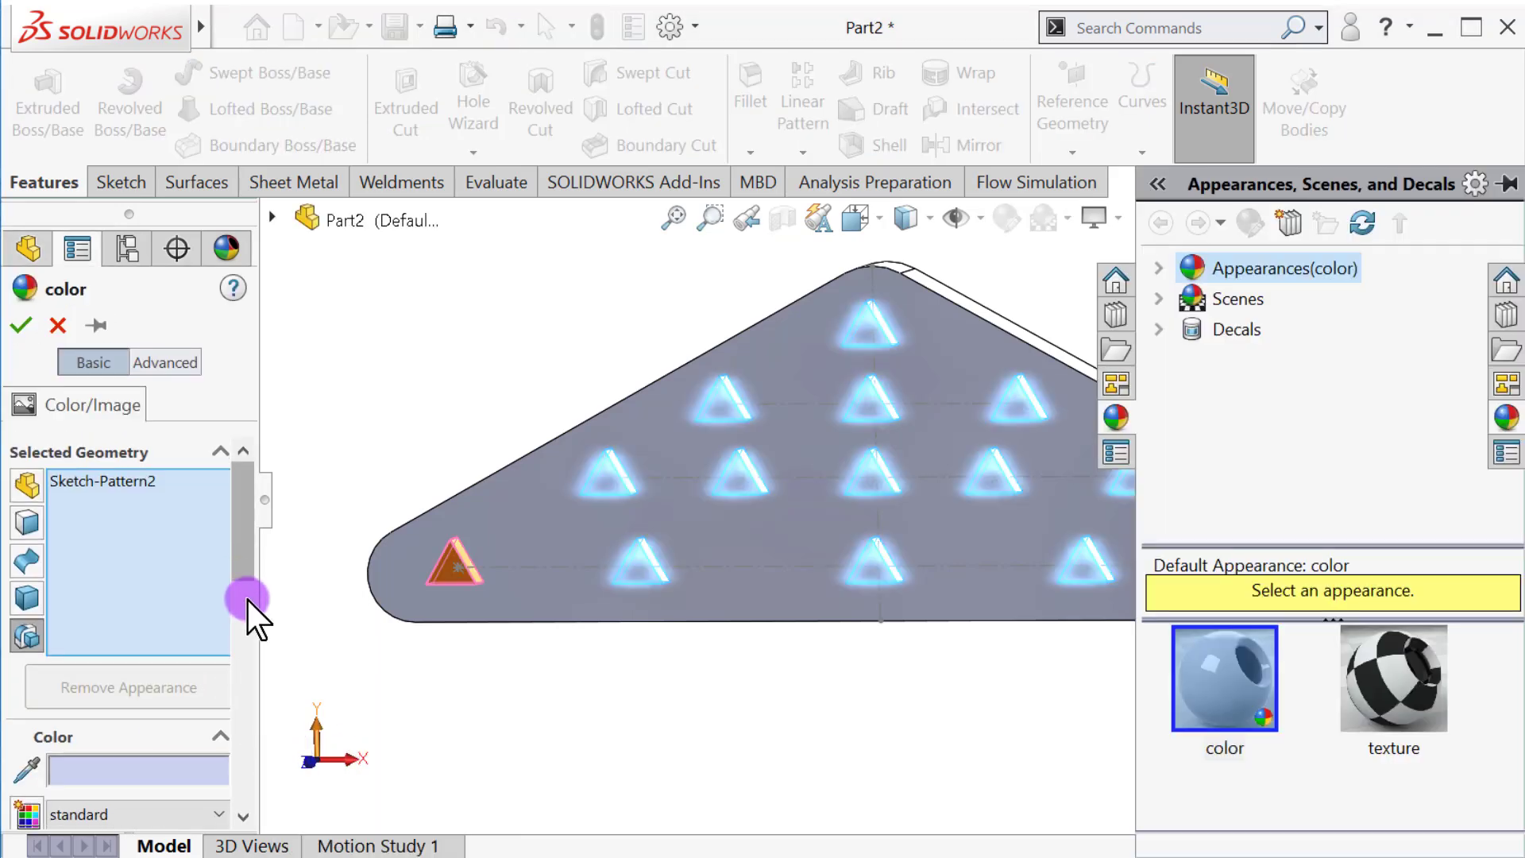
pyautogui.click(64, 688)
pyautogui.click(21, 325)
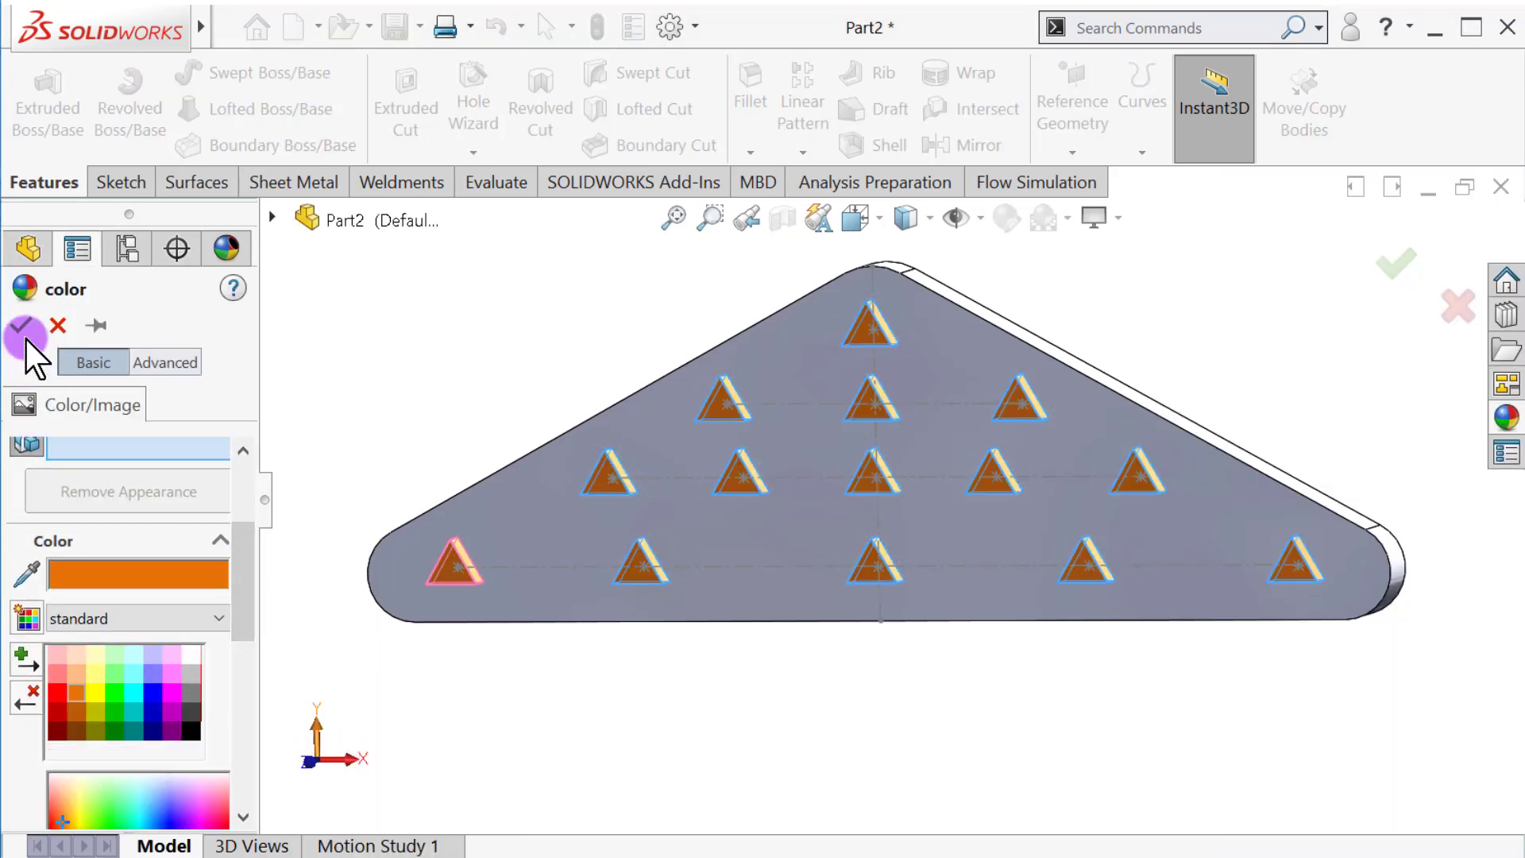
pyautogui.click(363, 606)
pyautogui.moveTo(487, 742); pyautogui.dragTo(592, 732, button='middle')
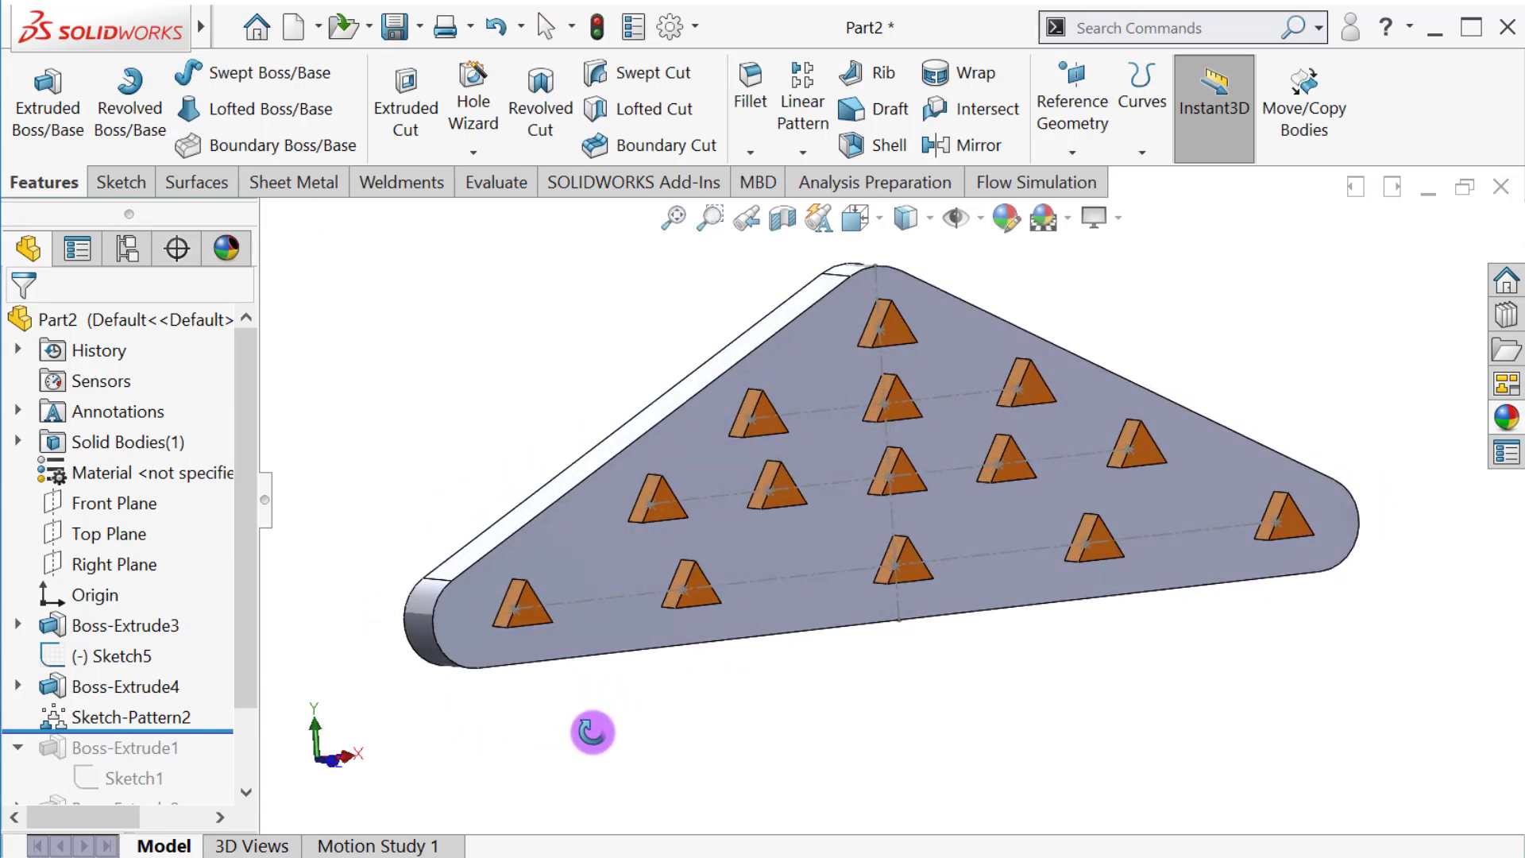